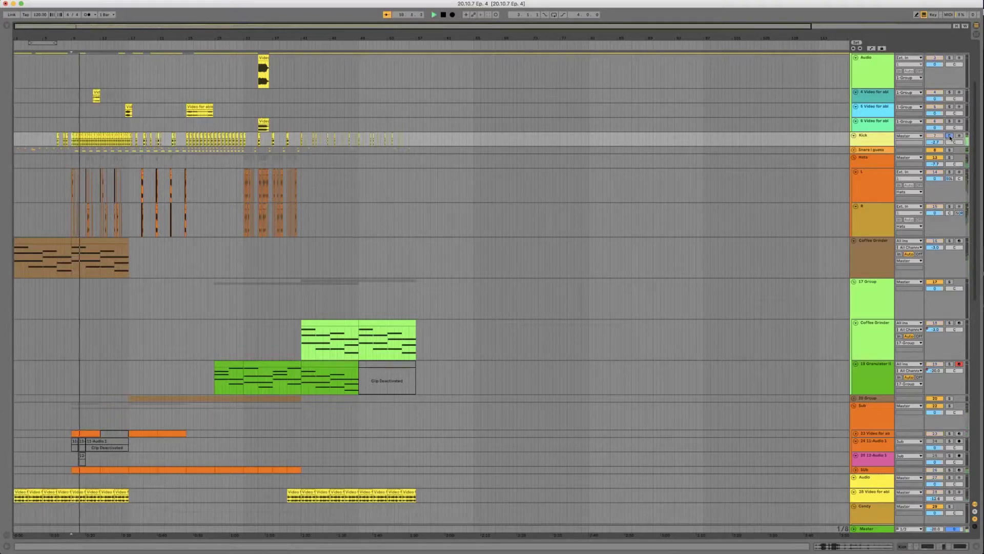
Show the Kick track's device chain and play the soloed kick through its dense clip section, keeping the video window clear
double_click(871, 138)
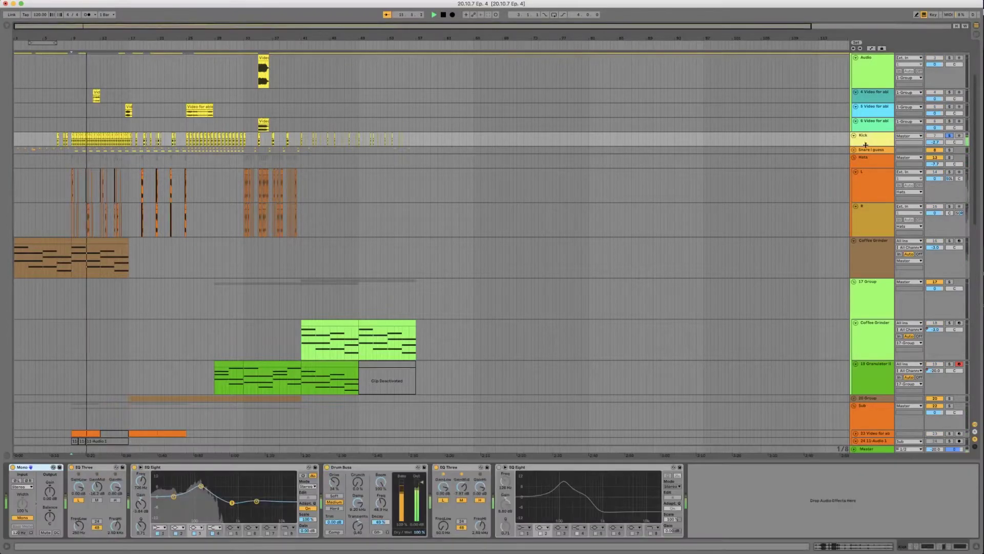
left_click(868, 138)
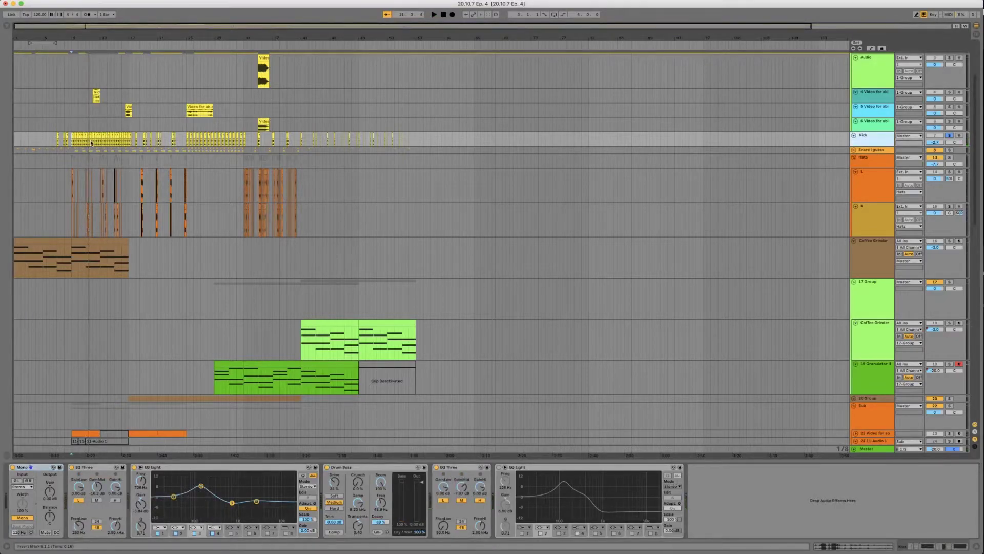
key("plus")
key("plus")
key("plus")
key("space")
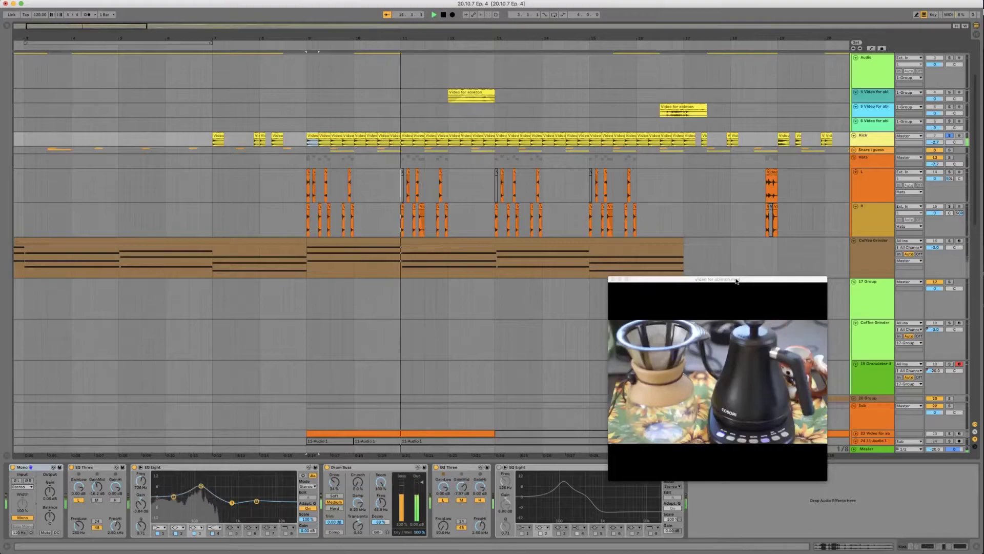
left_click_drag(737, 281, 739, 289)
key("space")
key("space")
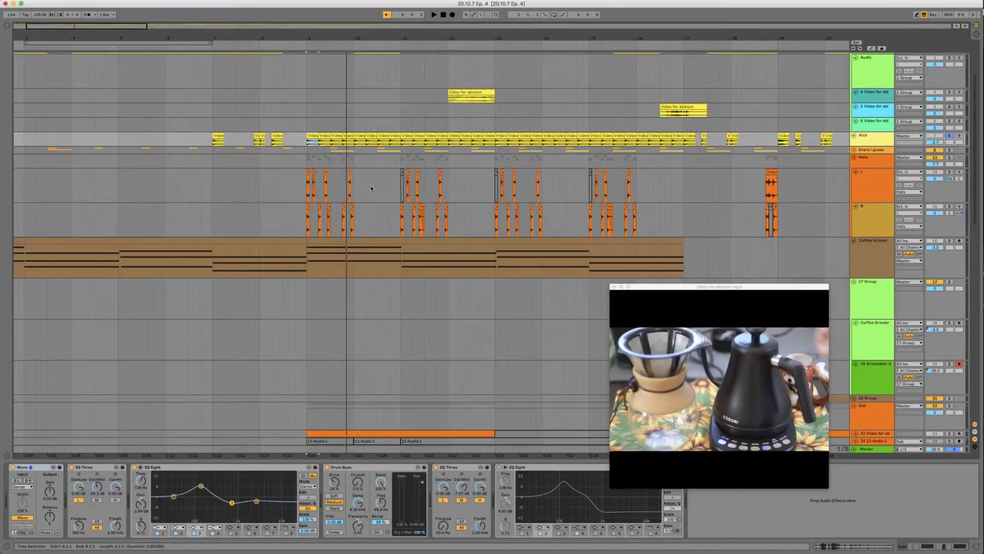
Solo the Hats group and play its left and right clips from bar 9
scroll(371, 188, "down", 3)
scroll(372, 189, "up", 5)
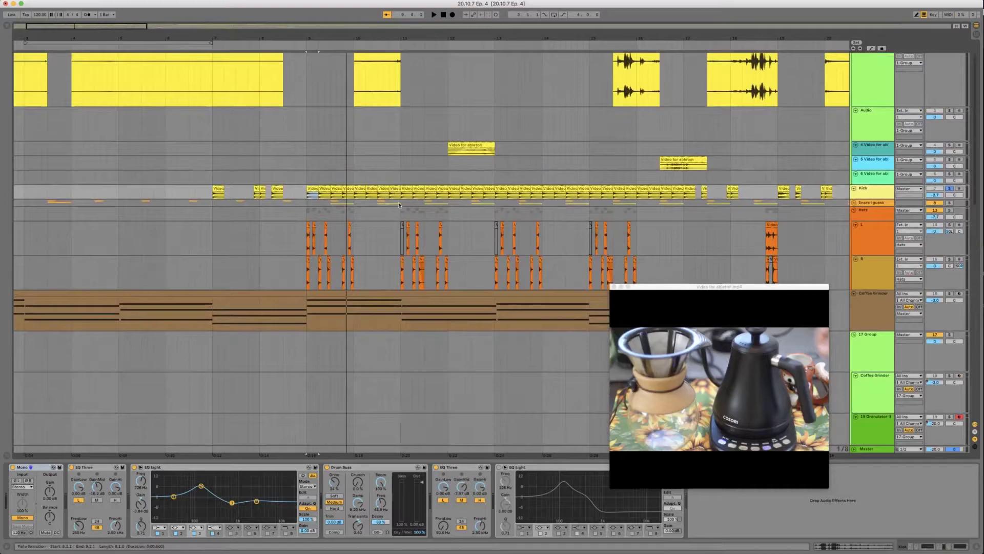
scroll(385, 213, "down", 5)
scroll(384, 214, "up", 6)
scroll(950, 174, "down", 2)
left_click(950, 175)
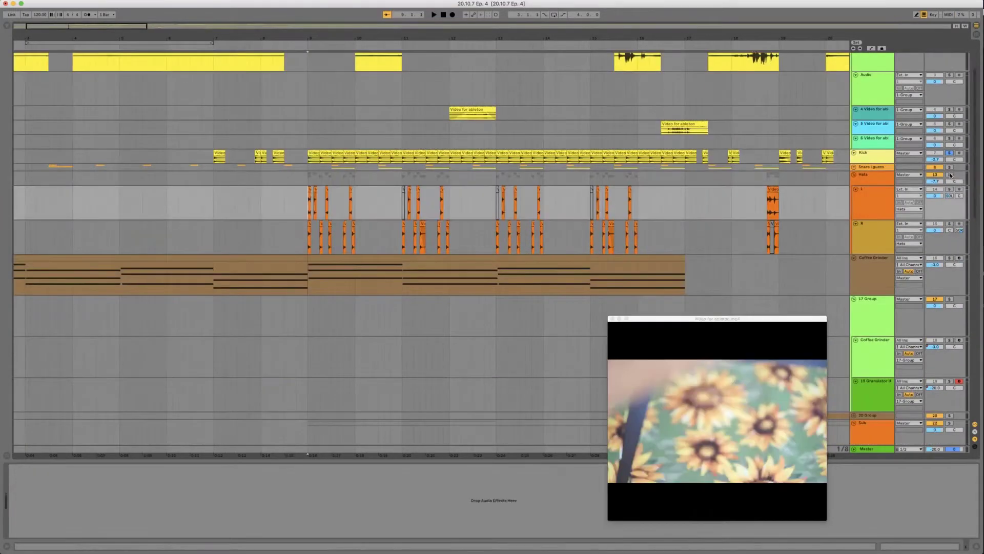
key("space")
scroll(531, 226, "down", 3)
scroll(531, 224, "down", 1)
key("space")
key("space")
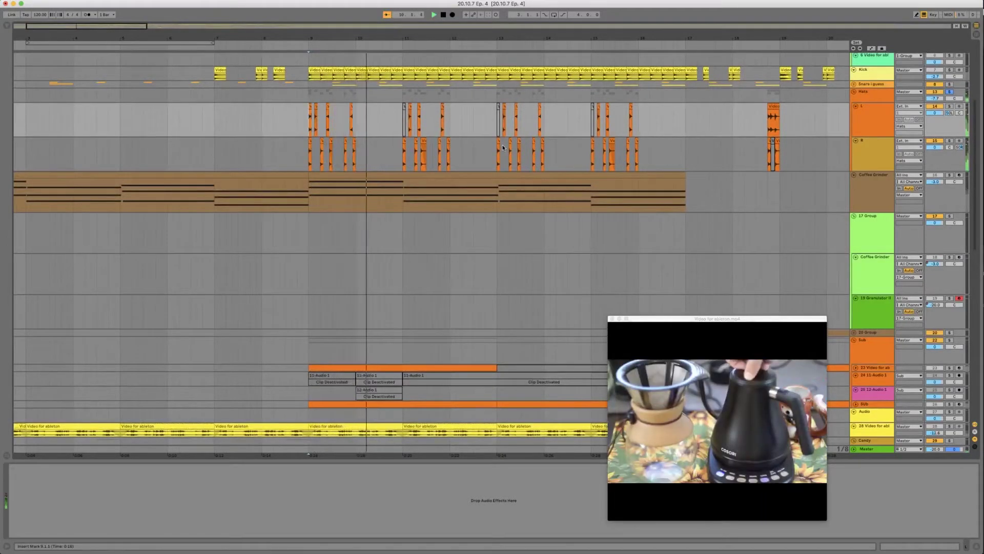
Unfold the first track in the Sub group and zoom in on the loop region of its sampler waveform
scroll(503, 148, "down", 2)
scroll(502, 148, "down", 10)
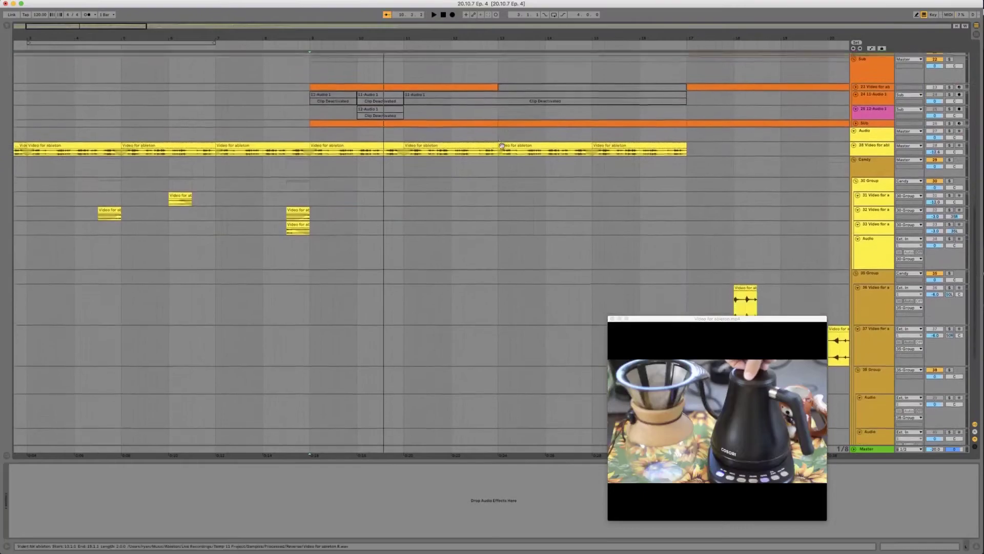
scroll(503, 148, "up", 15)
scroll(502, 148, "down", 12)
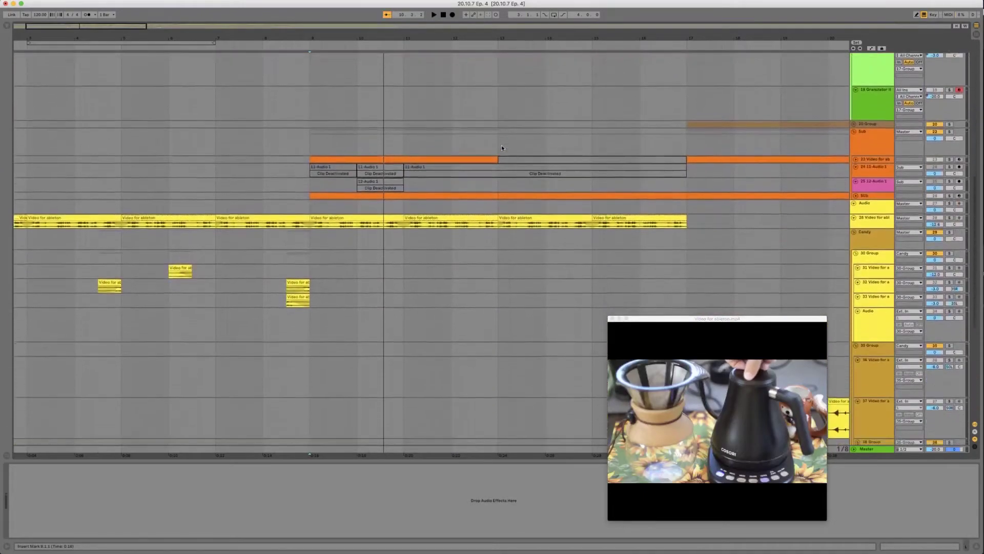
left_click(856, 147)
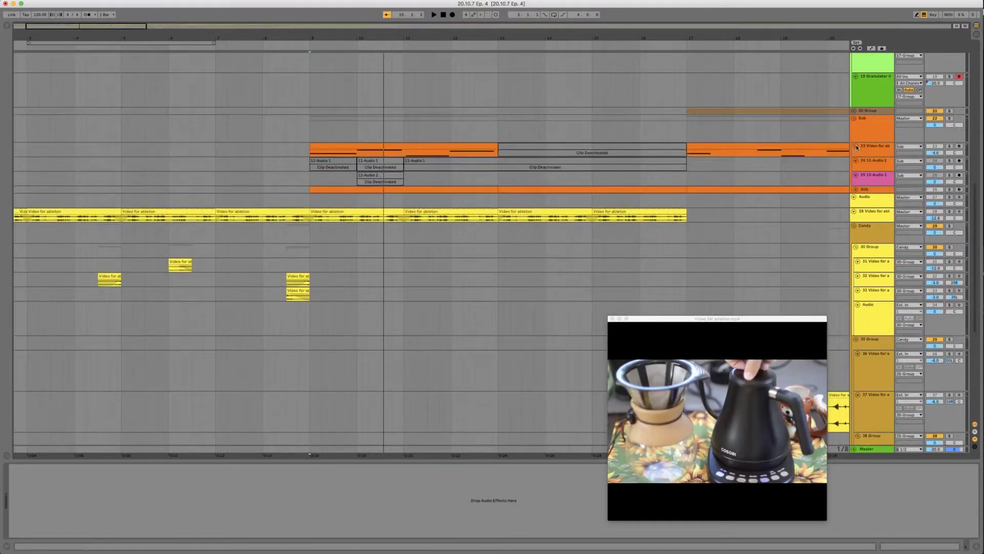
left_click(859, 159)
left_click(149, 468)
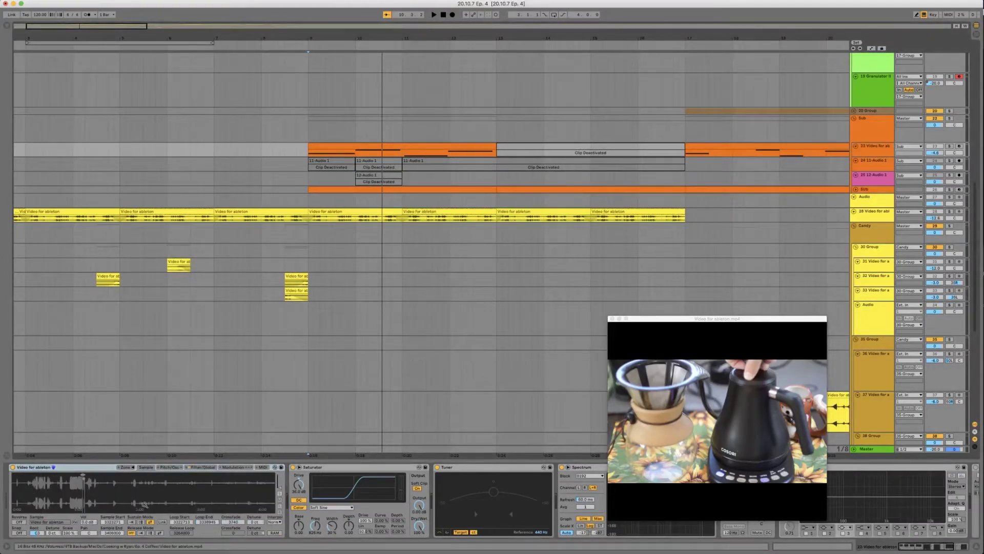
left_click_drag(82, 475, 81, 484)
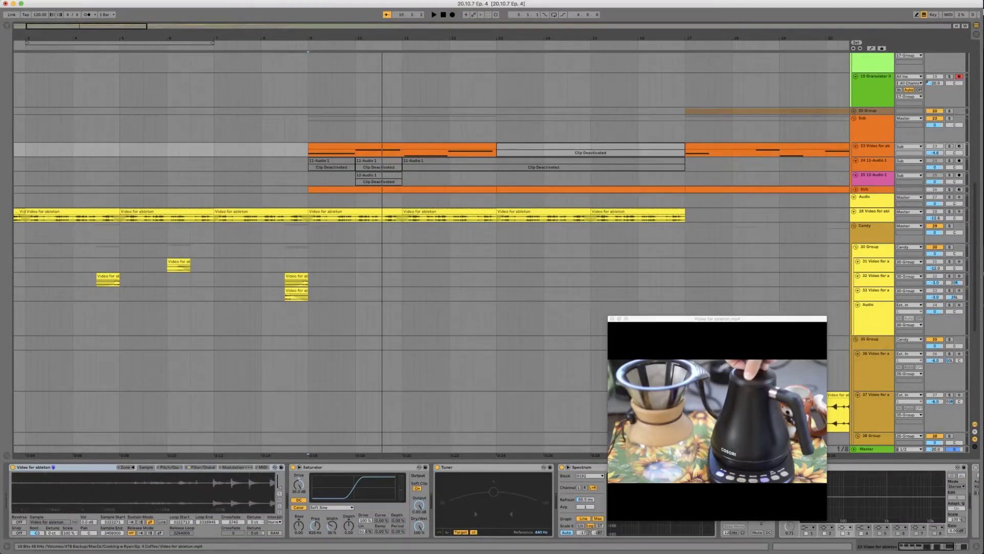
left_click_drag(73, 491, 70, 488)
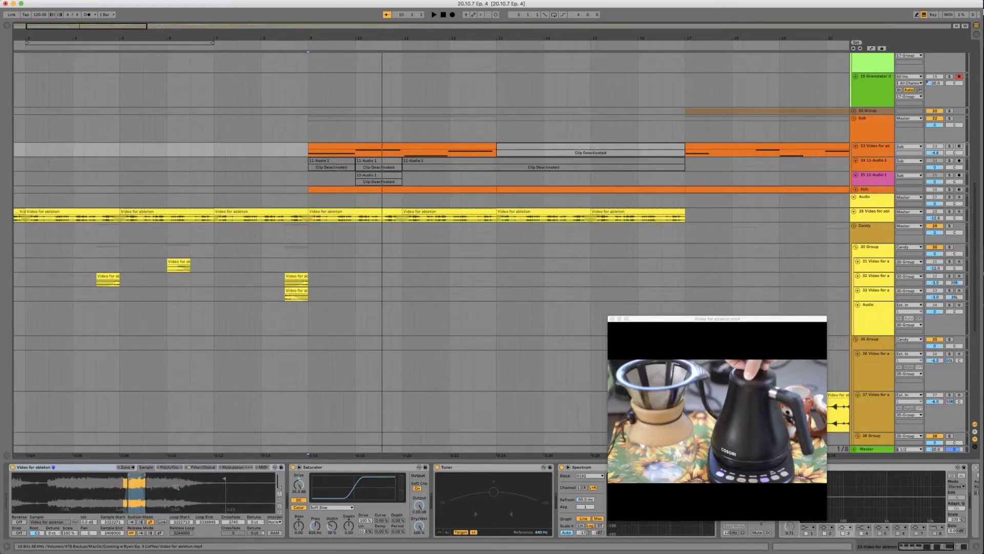
Solo the brown Coffee Grinder track, play it from bar 1 and zoom in on its sample waveform
scroll(357, 173, "up", 10)
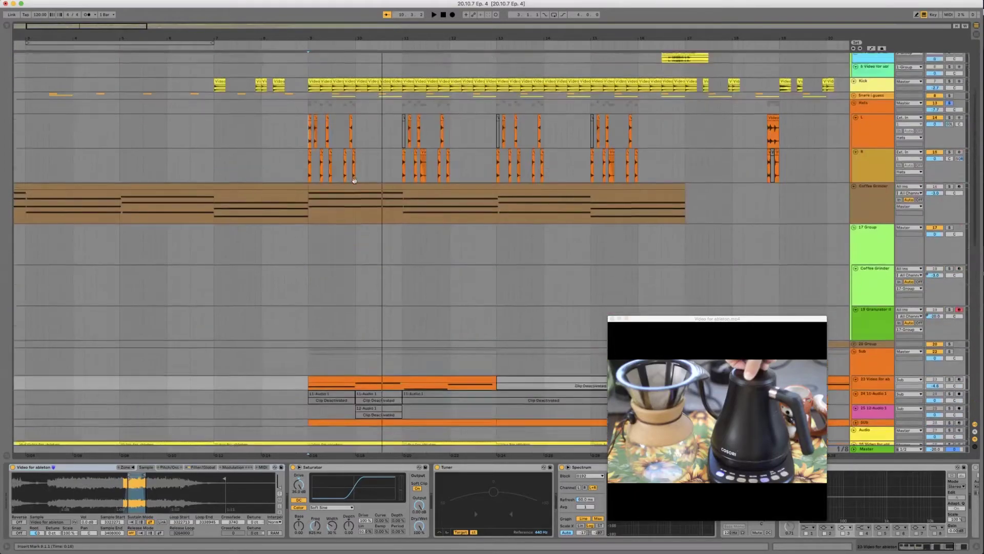
left_click(887, 152)
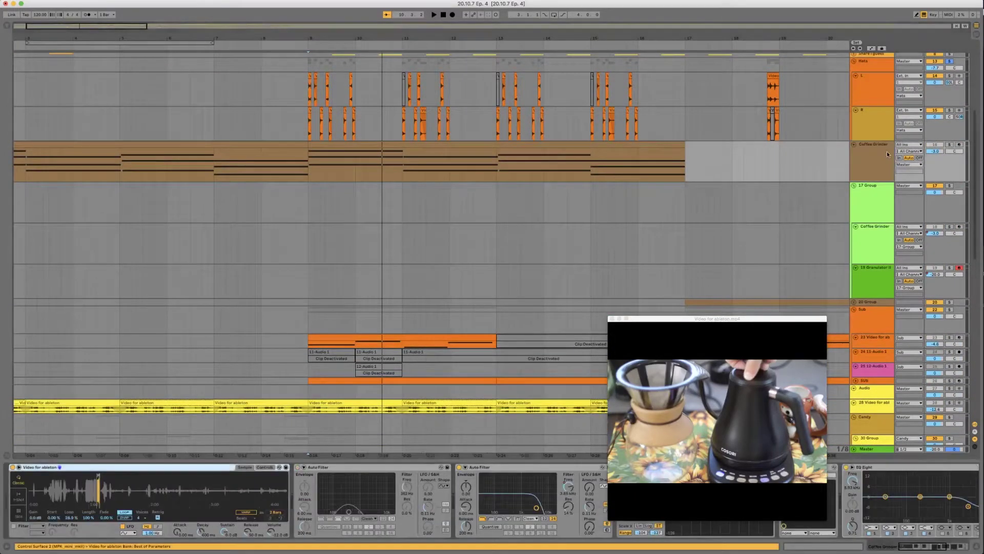
left_click(950, 145)
scroll(85, 170, "left", 5)
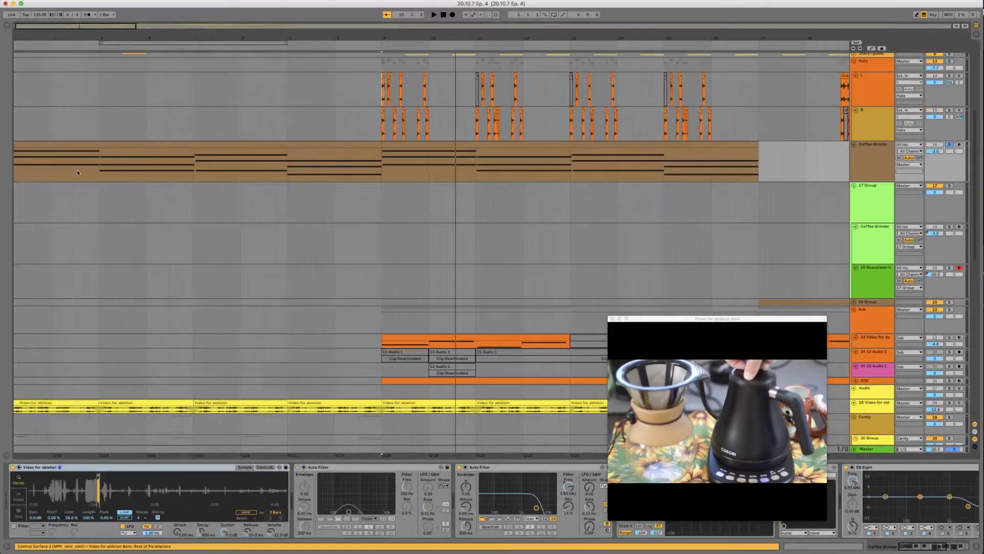
left_click(20, 169)
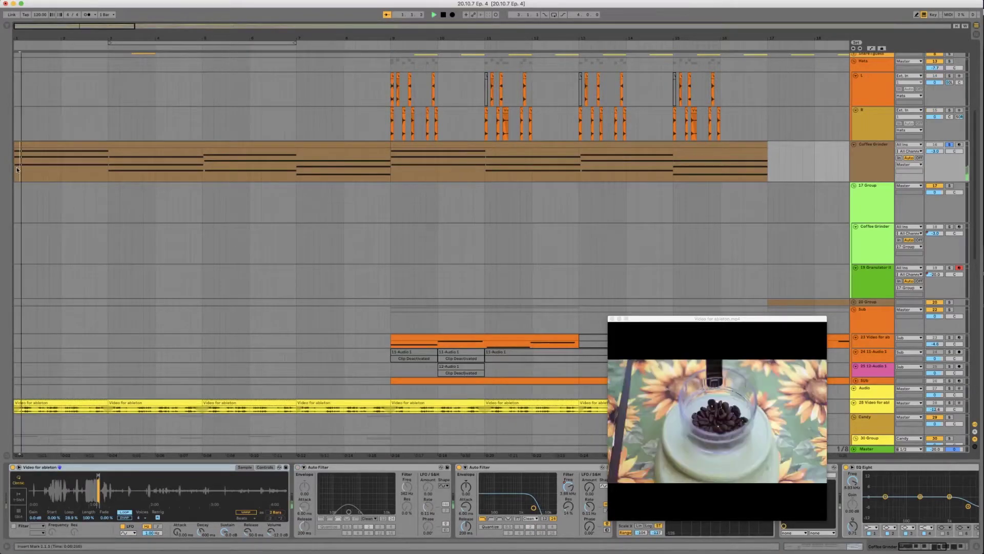
key("space")
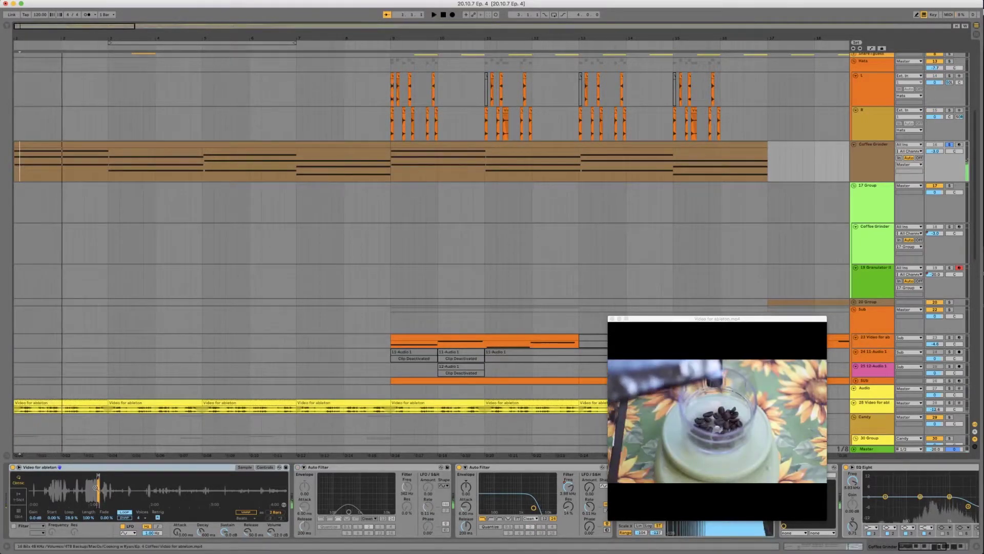
mouse_move(101, 488)
left_mouse_down()
mouse_move(90, 478)
mouse_move(97, 481)
left_mouse_up()
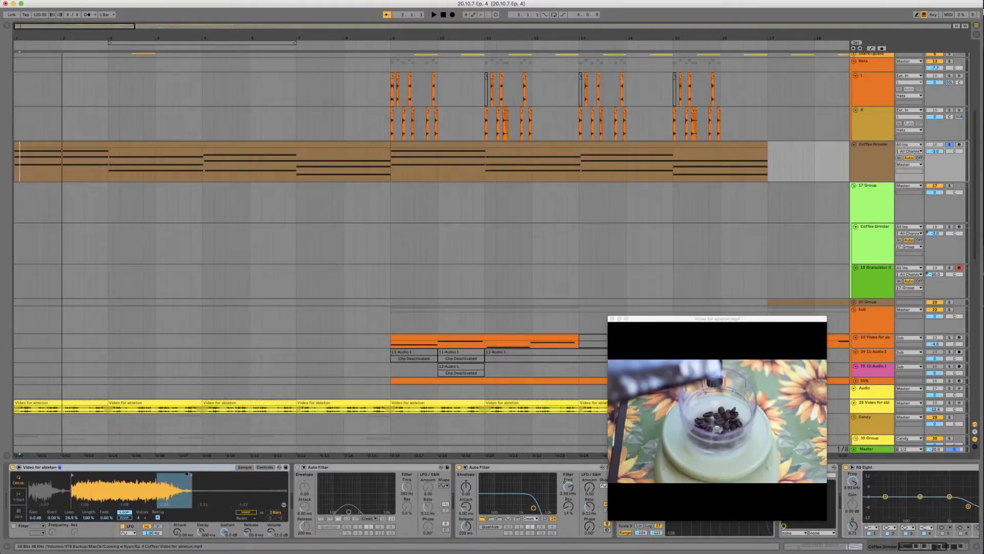
key("space")
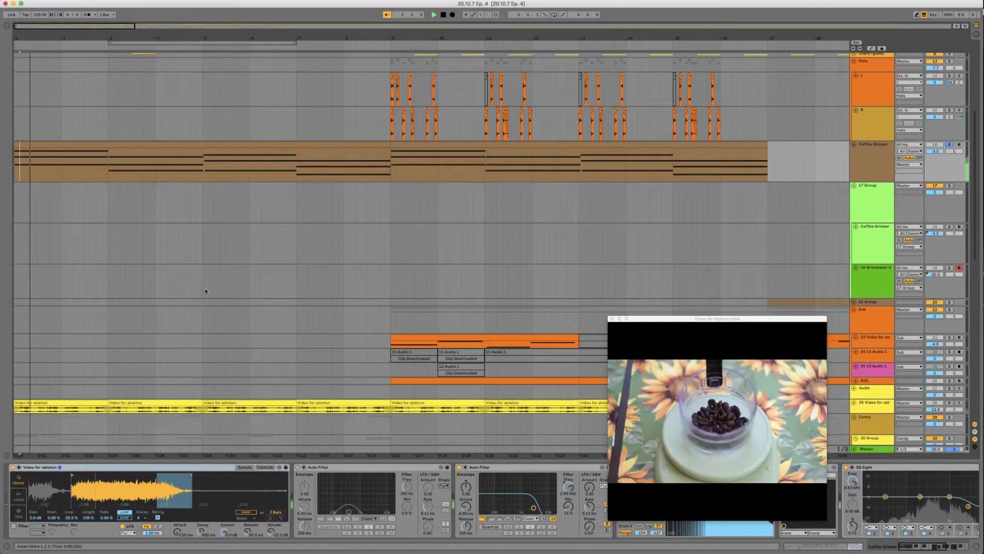
Solo track 28, show its device chain, play it from the start, and turn its solo off
scroll(555, 261, "down", 10)
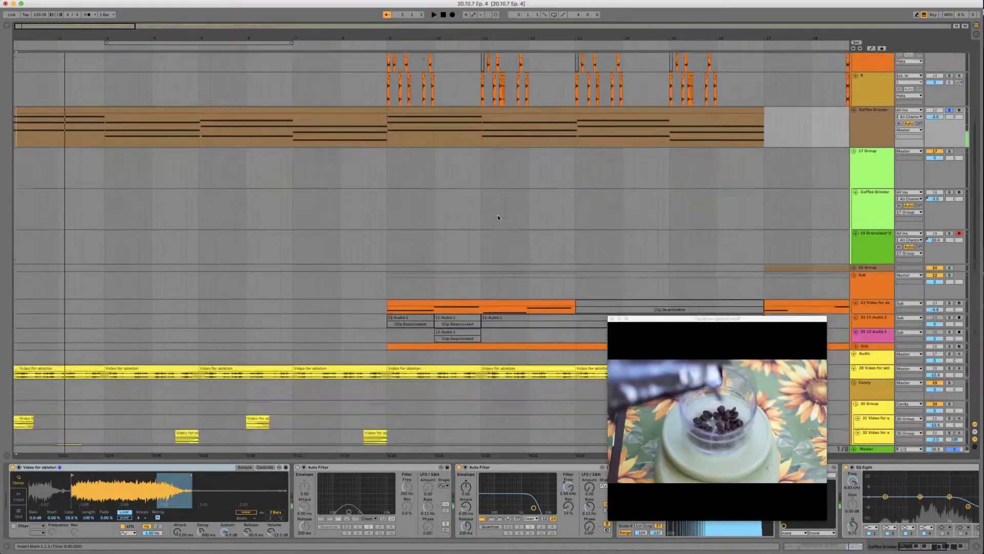
left_click(950, 203)
left_click(880, 207)
key("space")
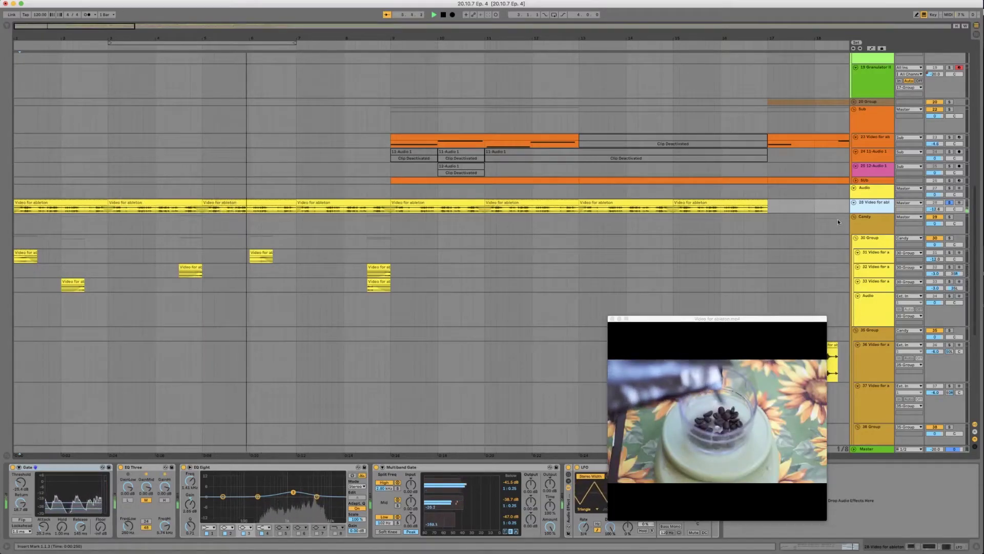
mouse_move(721, 334)
left_mouse_down()
mouse_move(775, 326)
mouse_move(725, 315)
left_mouse_up()
left_click(951, 203)
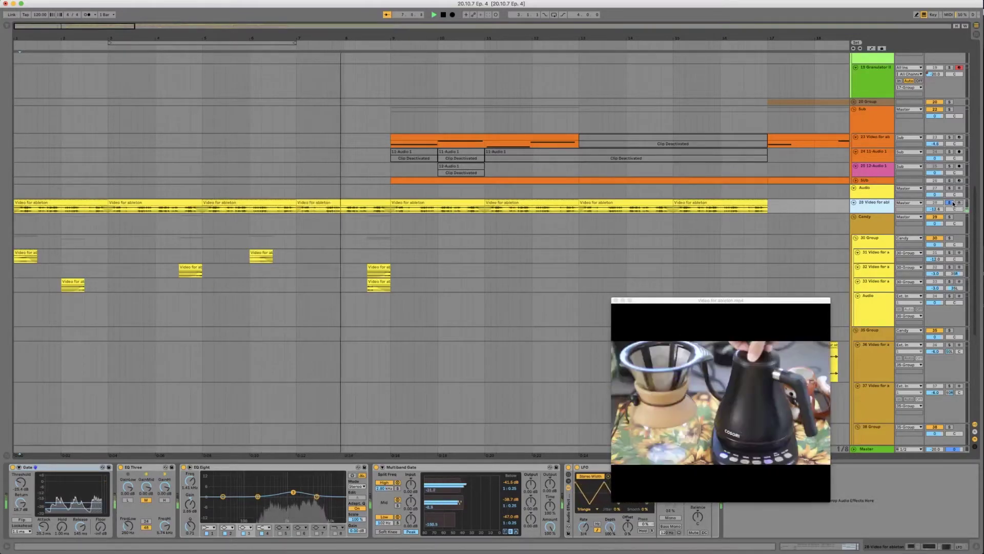
Audition the soloed Candy group from the start and move the video window clear of its lower tracks
scroll(820, 215, "down", 2)
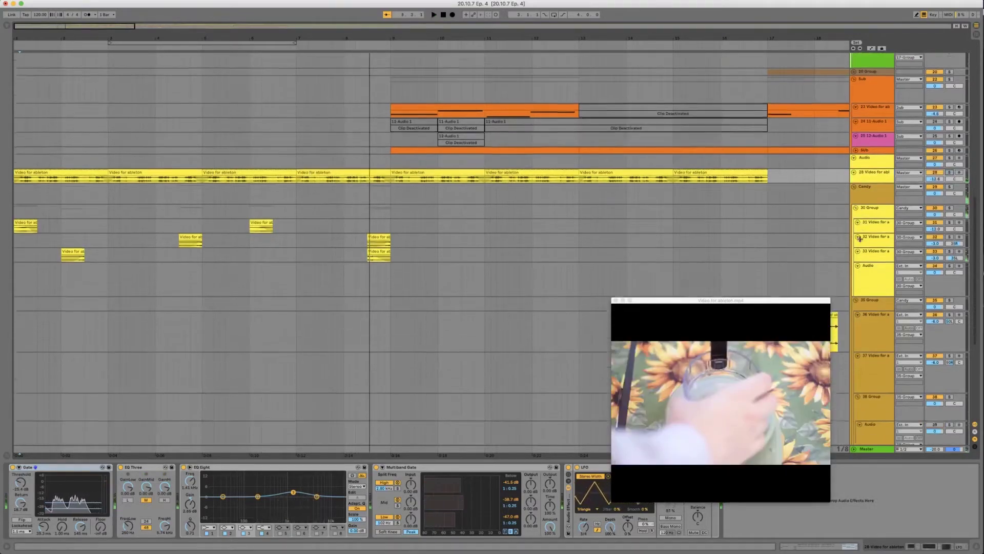
scroll(530, 243, "down", 7)
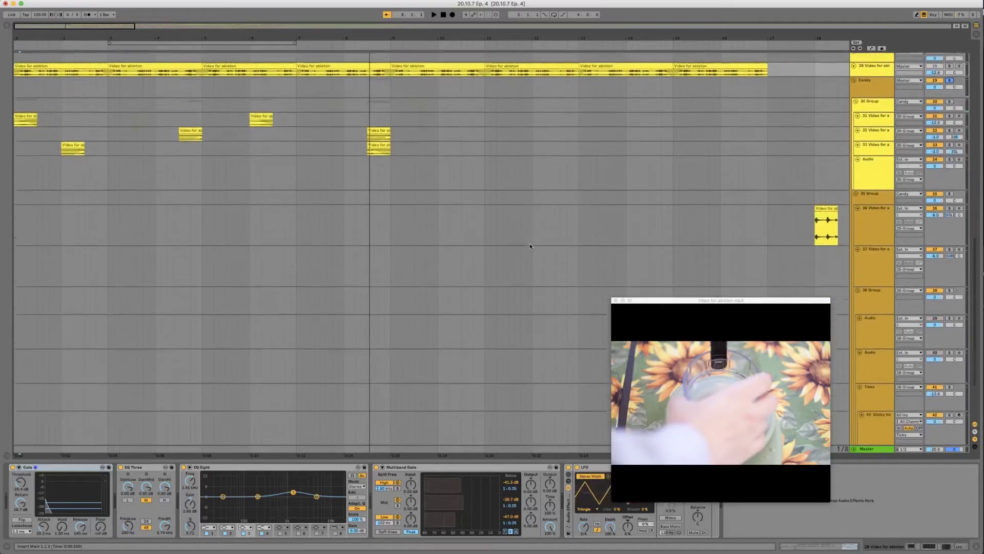
scroll(531, 242, "down", 2)
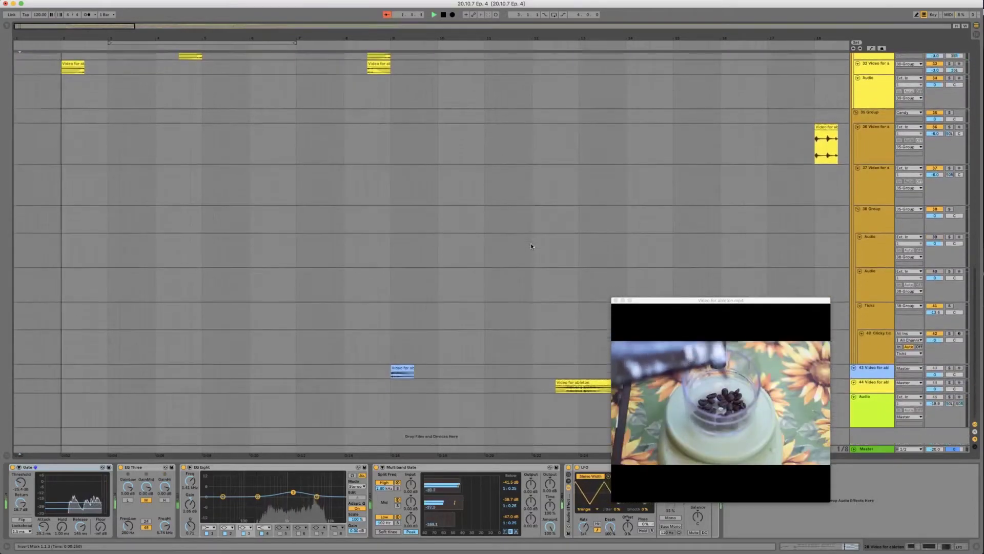
scroll(531, 243, "up", 7)
scroll(531, 243, "down", 7)
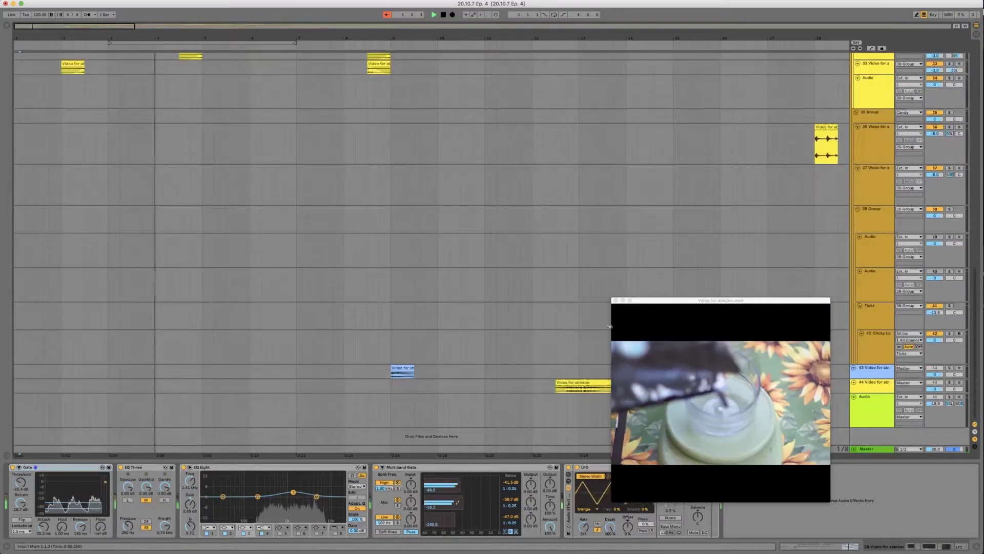
left_click_drag(653, 300, 804, 347)
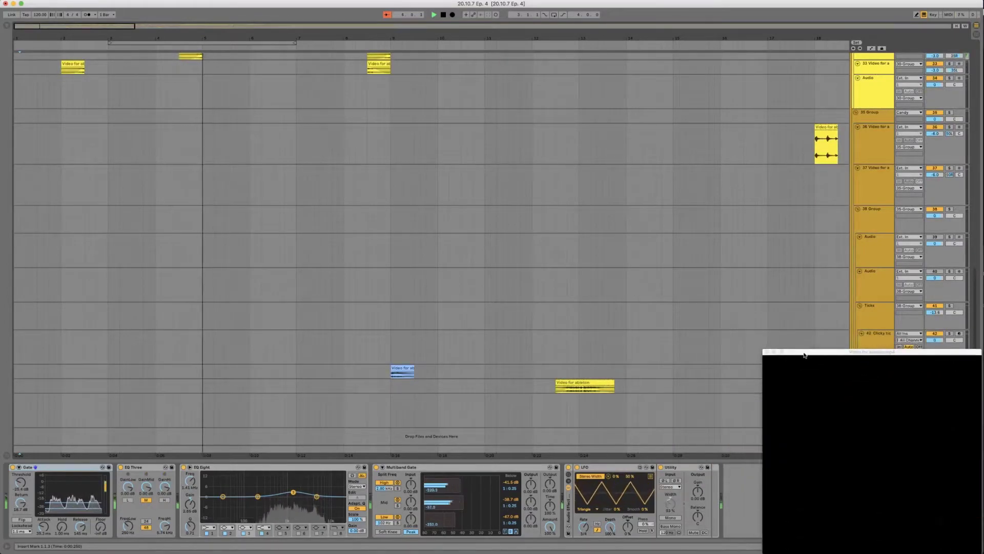
left_click(518, 348)
scroll(600, 323, "up", 3)
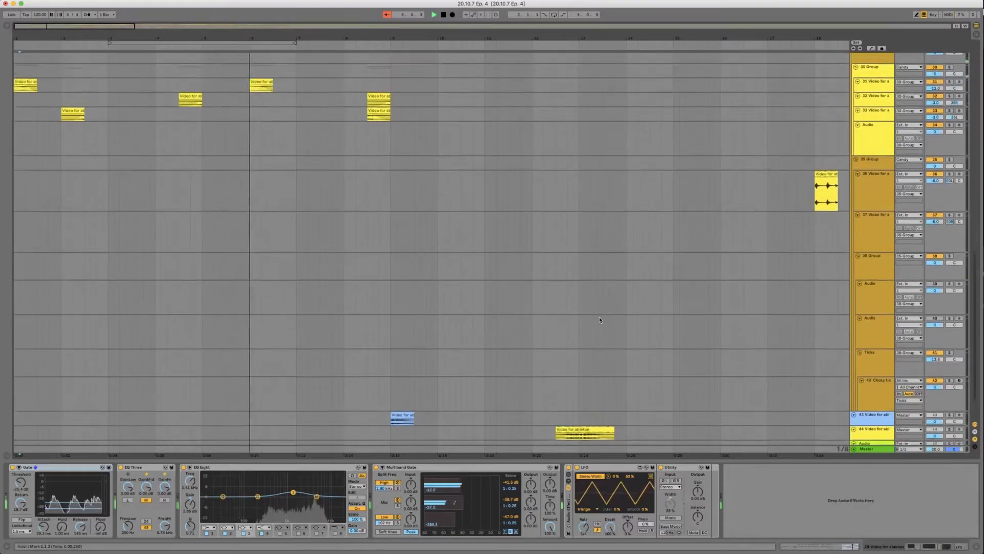
scroll(600, 323, "up", 4)
Examine the device chains of the Candy group, the 30 Group and the first tracks inside it
left_click(877, 138)
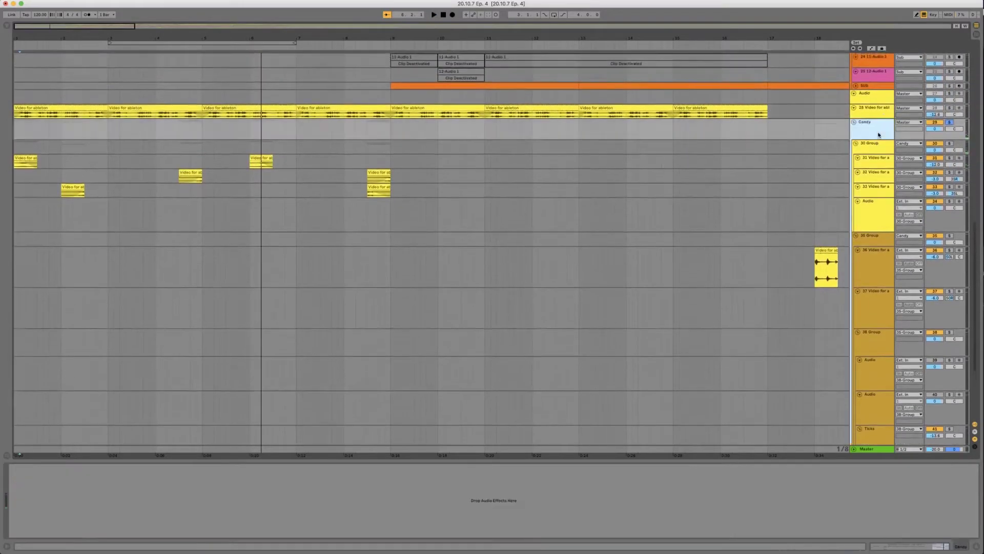
key("Down")
key("Down")
key("Down")
key("Down")
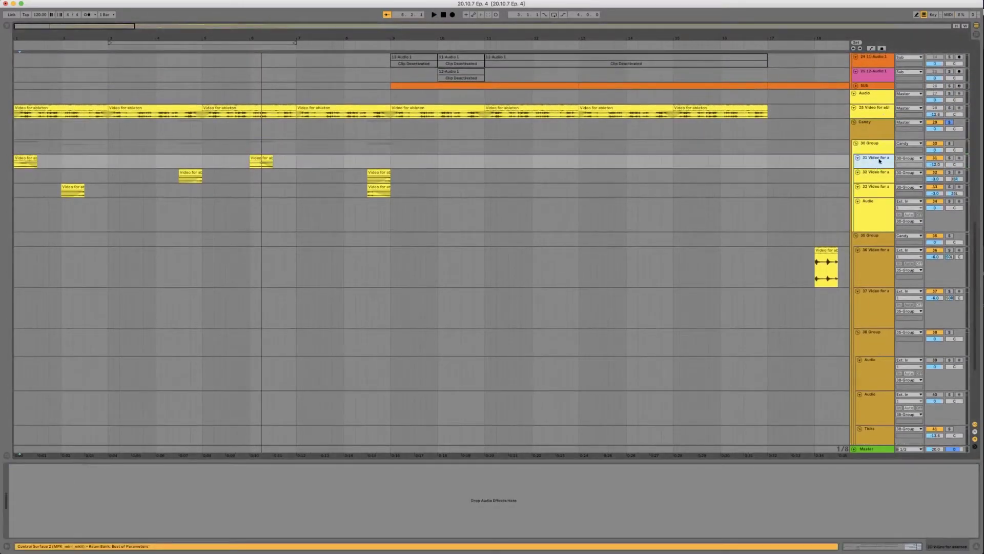
key("Up")
key("Up")
key("Up")
key("Up")
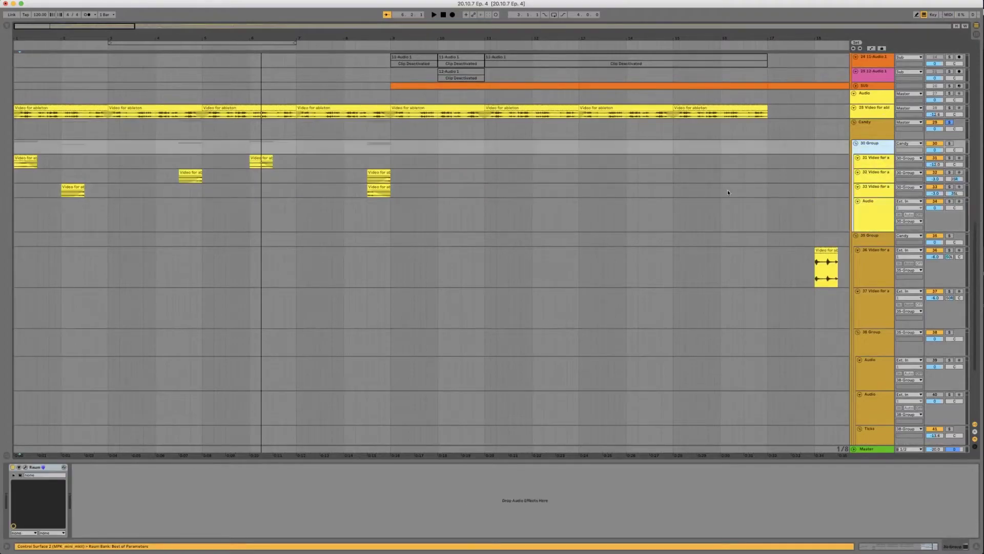
Play the blue clip on soloed track 43 from bar 9 and show the track's device chain
scroll(626, 185, "down", 7)
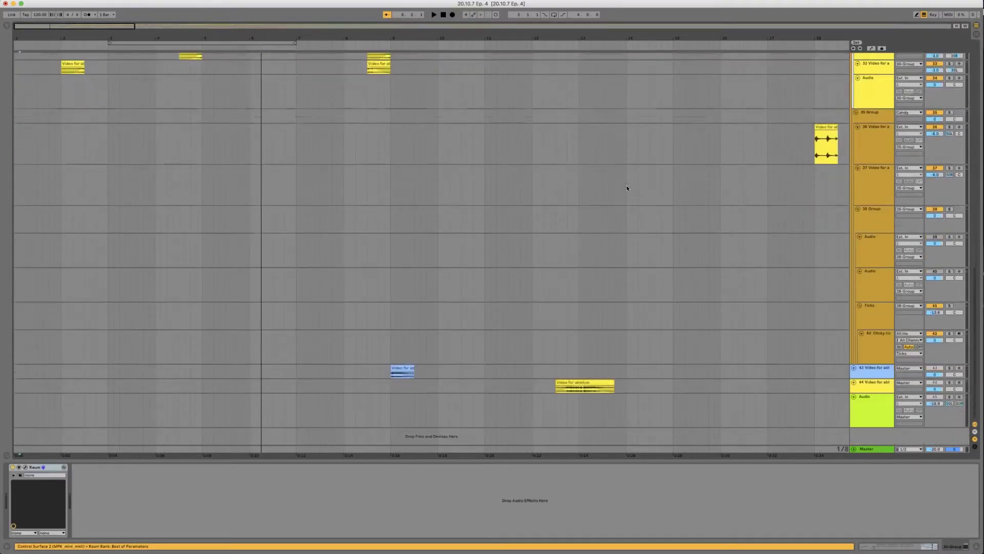
left_click(390, 352)
key("space")
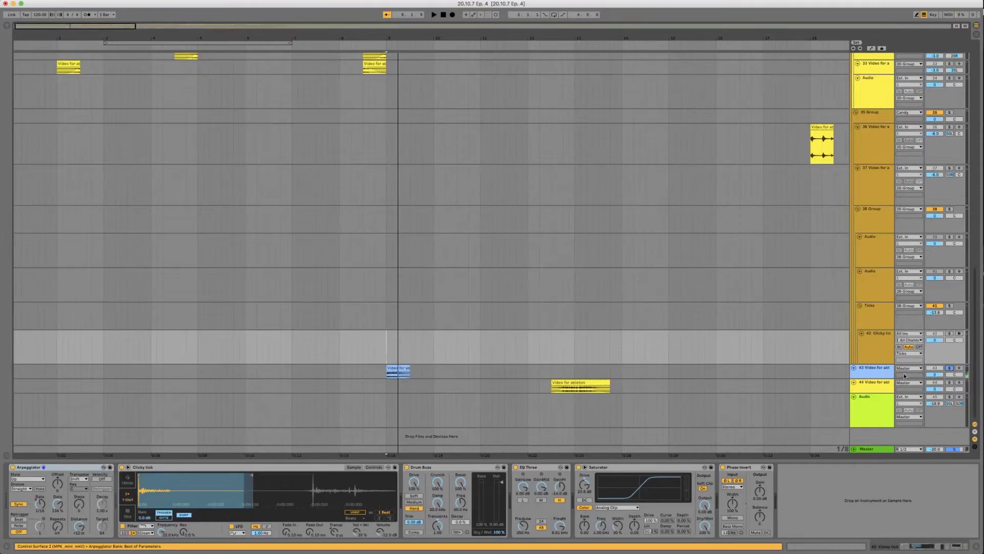
left_click(884, 374)
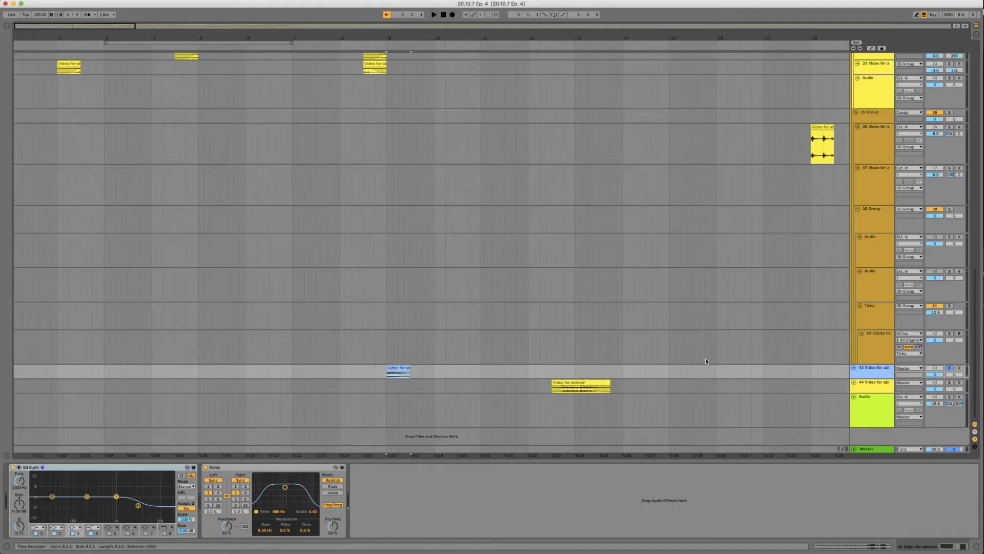
Solo track 44, show its device chain, and play its yellow clip from the beginning
left_click(553, 390)
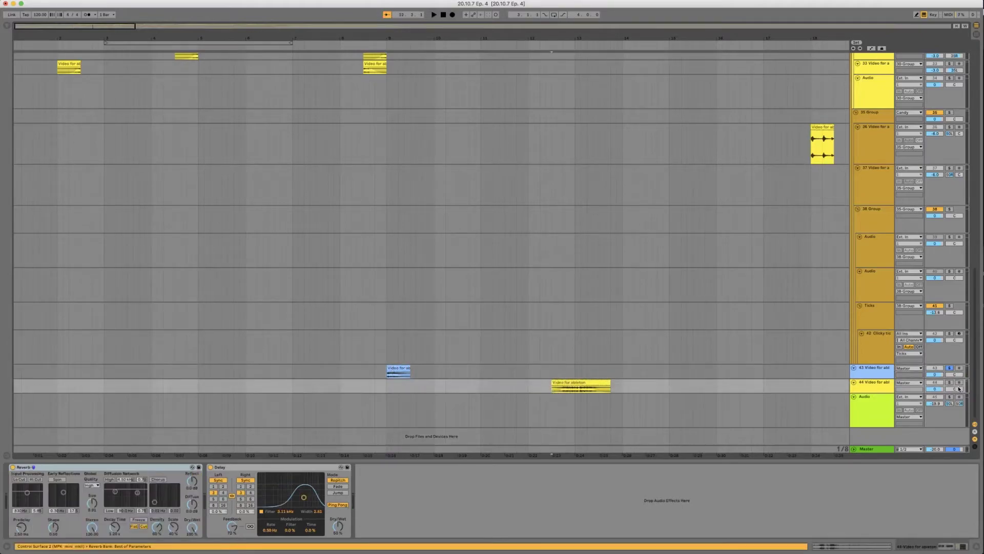
key("space")
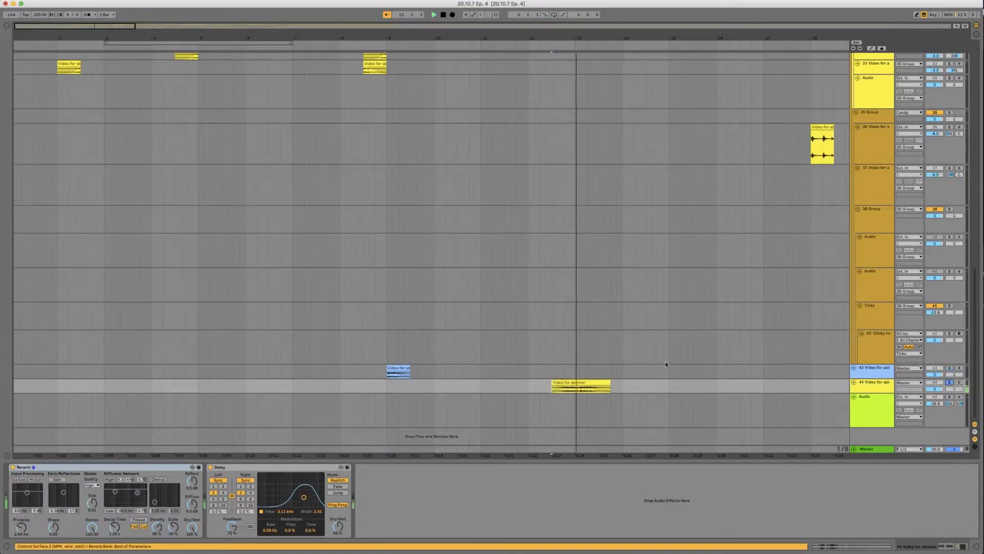
scroll(665, 364, "up", 10)
key("space")
Look over the whole arrangement, from the hats and Coffee Grinder tracks down to the Candy group, for remaining parts
scroll(663, 360, "right", 5)
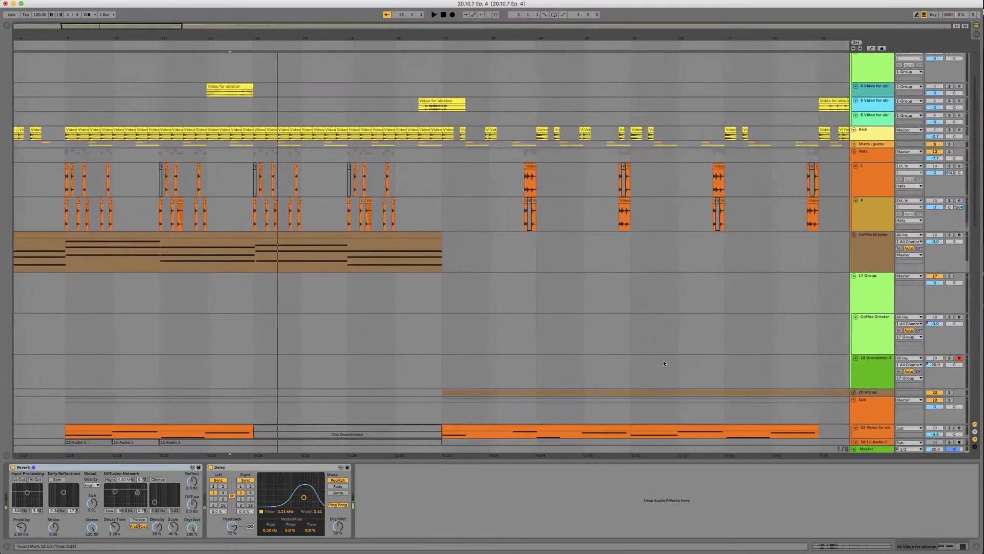
scroll(663, 360, "down", 10)
scroll(662, 359, "right", 10)
scroll(662, 359, "up", 5)
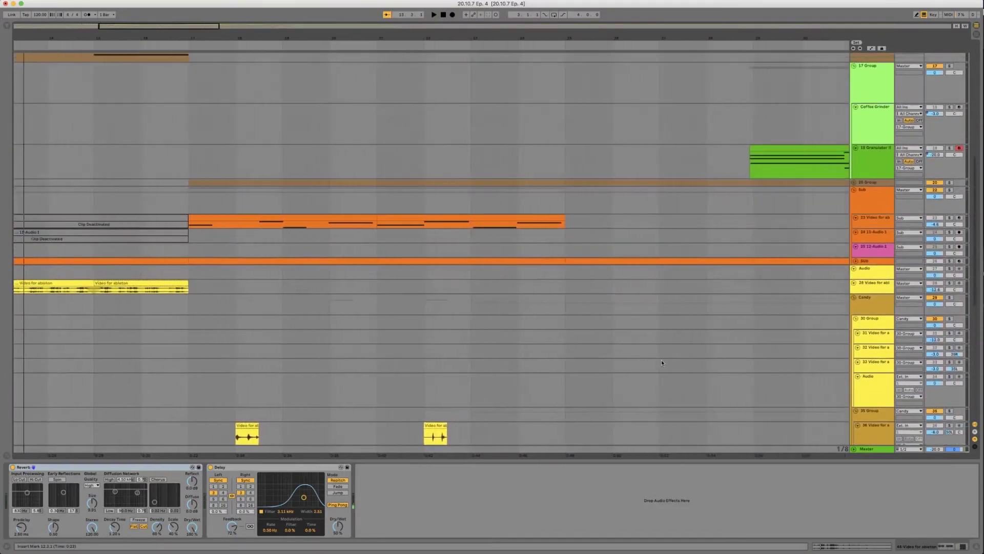
scroll(661, 362, "up", 2)
key("minus")
key("minus")
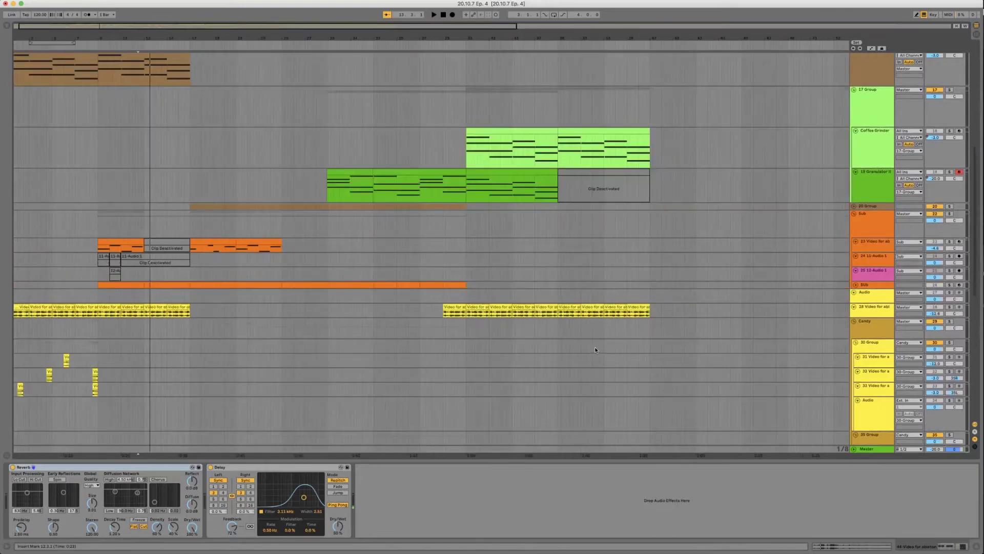
scroll(595, 349, "up", 1)
scroll(596, 350, "down", 10)
scroll(596, 350, "up", 15)
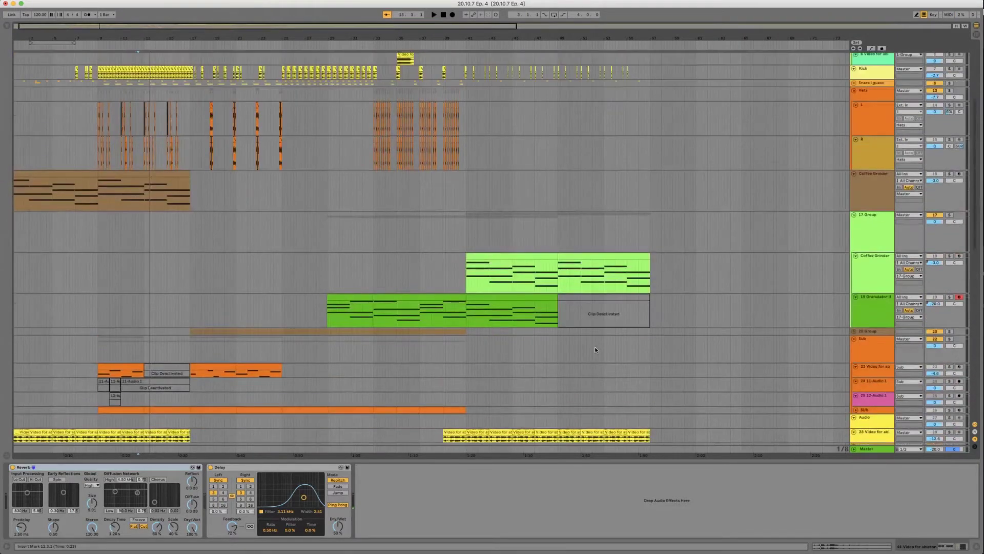
scroll(596, 350, "down", 15)
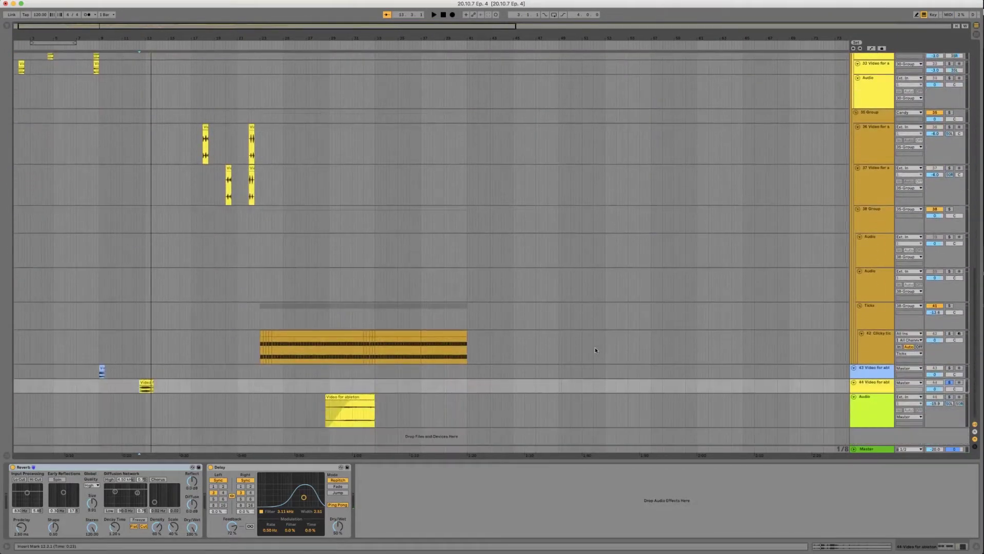
Show the Clicky tick track's device chain and play the soloed track from the start of its clip at bar 23
left_click(262, 345)
scroll(977, 336, "up", 1)
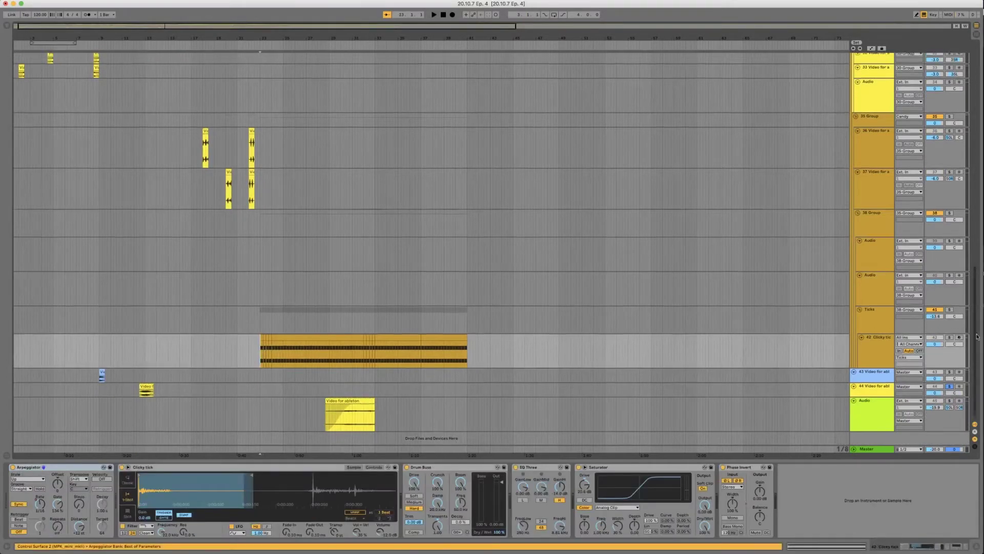
left_click(948, 337)
key("space")
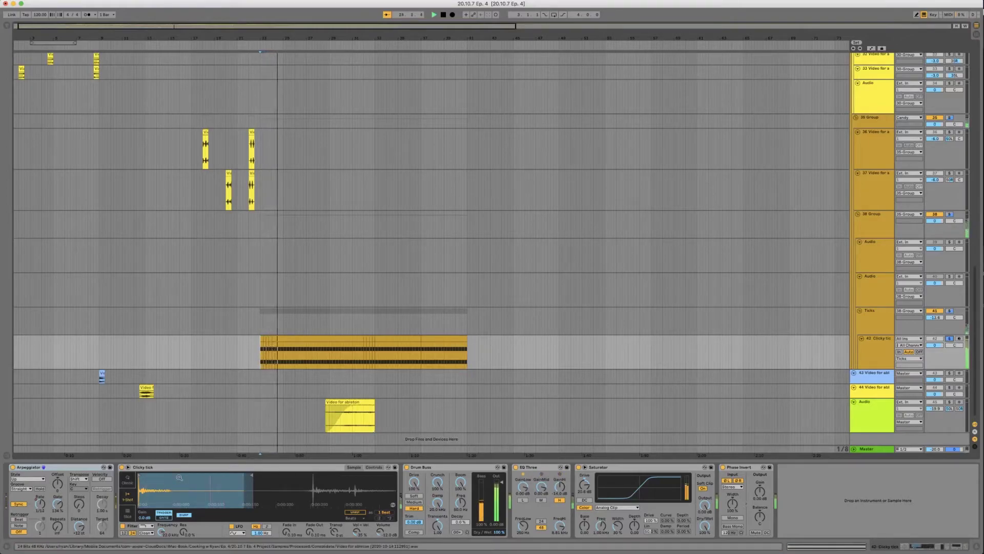
scroll(309, 382, "up", 15)
scroll(308, 386, "up", 5)
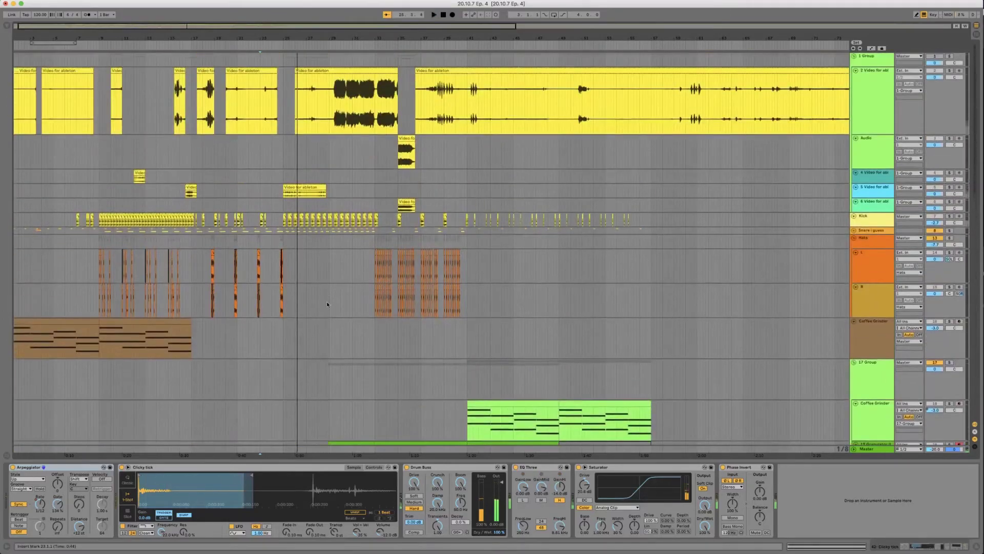
scroll(434, 271, "down", 10)
scroll(450, 281, "up", 9)
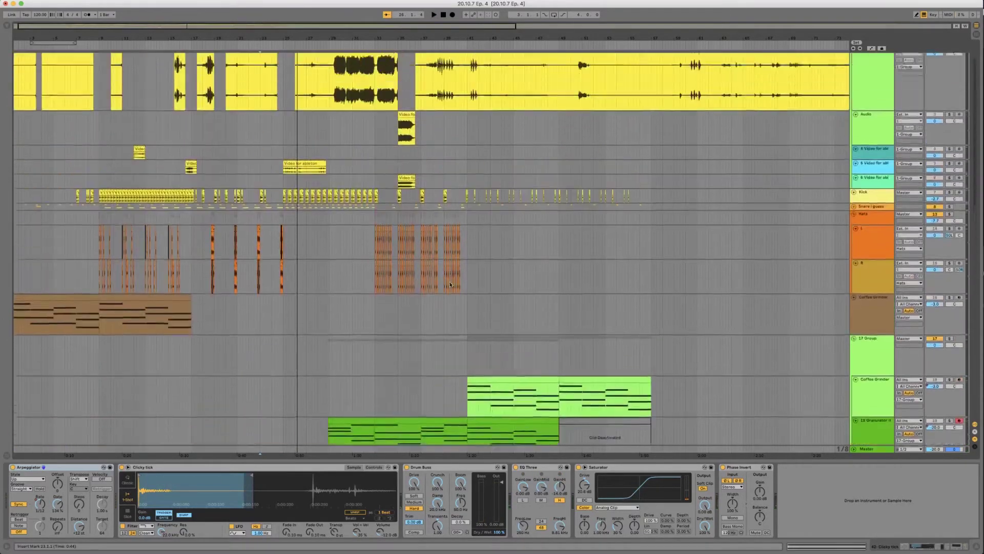
scroll(495, 286, "up", 1)
scroll(495, 286, "down", 1)
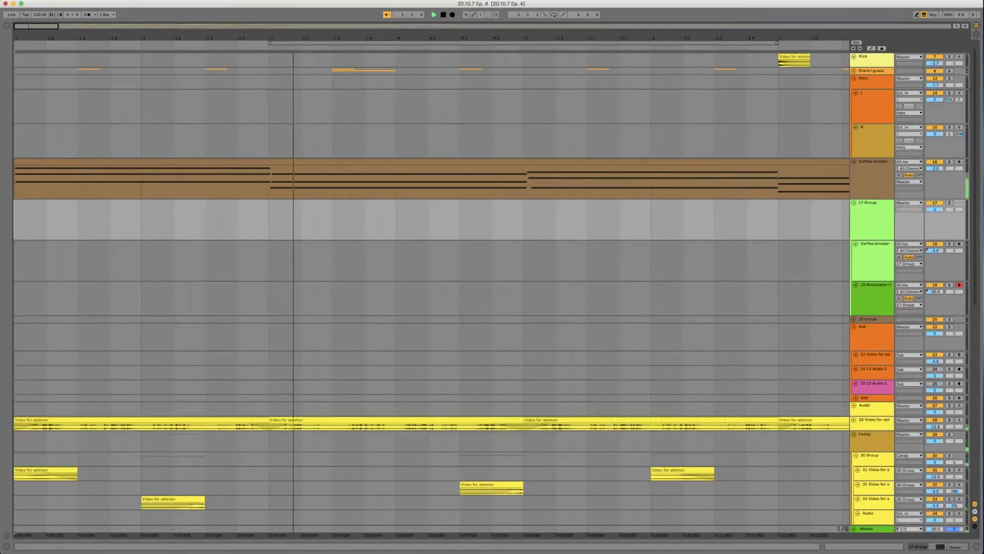
Listen to the intro of the full arrangement from bar 1 to bar 9, following the Coffee Grinder and Candy clips
scroll(782, 282, "down", 3)
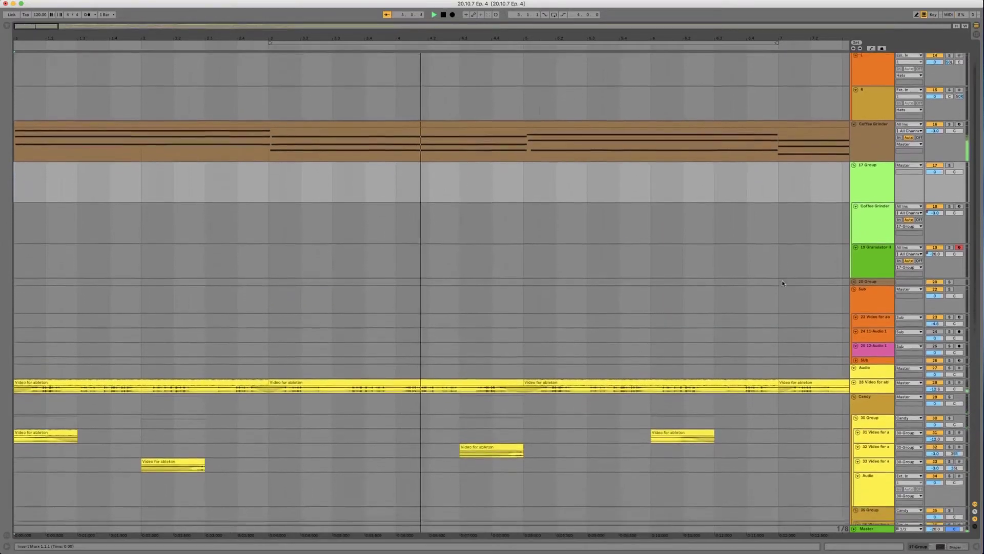
scroll(782, 283, "right", 2)
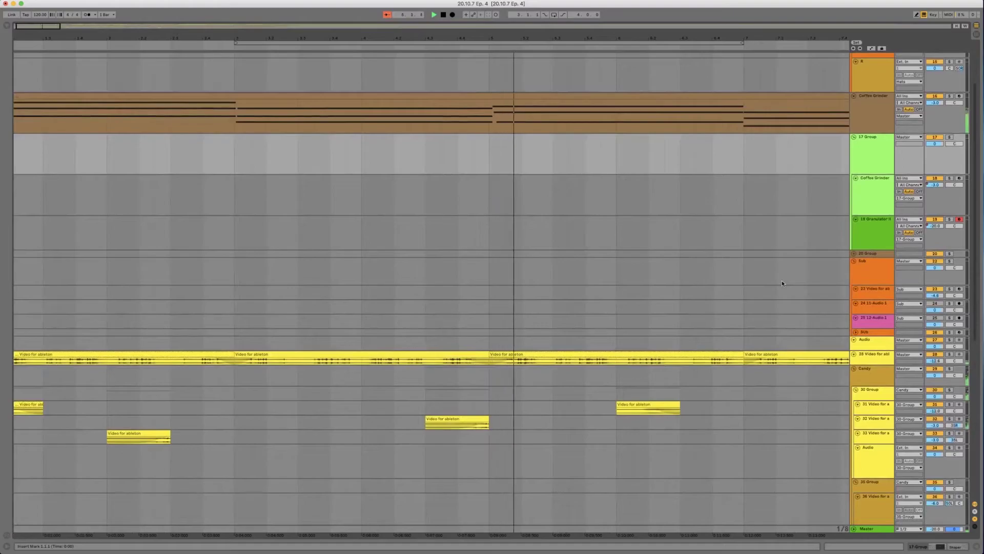
scroll(782, 283, "up", 3)
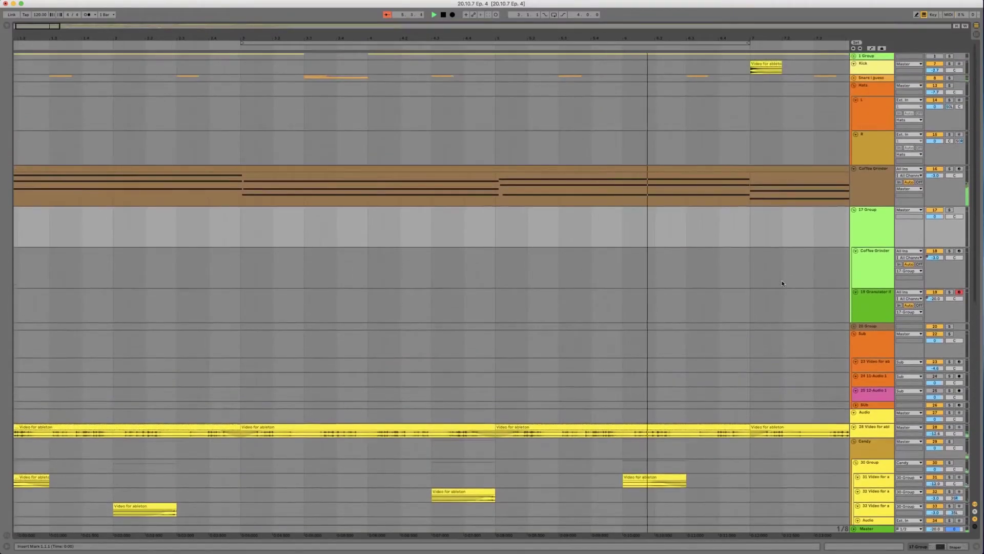
scroll(783, 283, "right", 2)
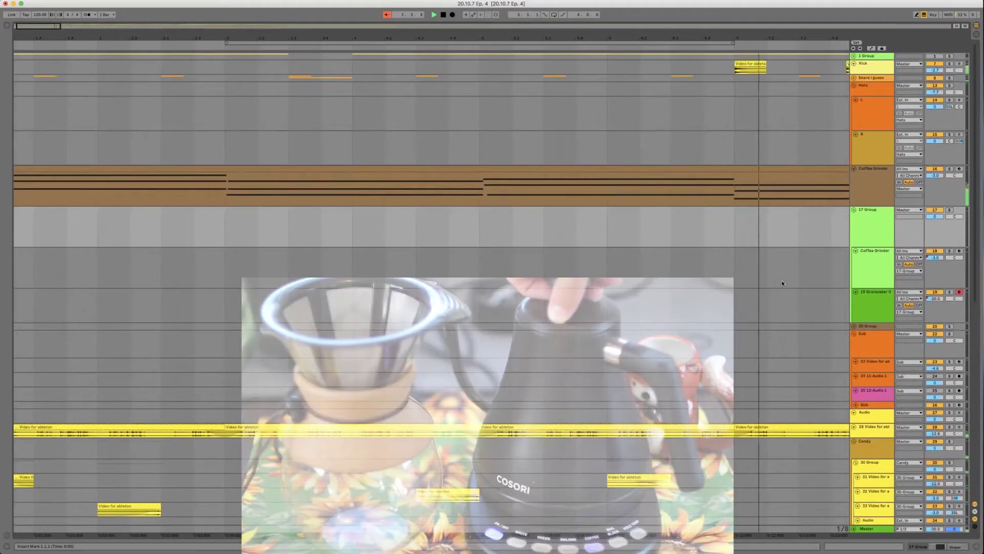
scroll(783, 283, "right", 1)
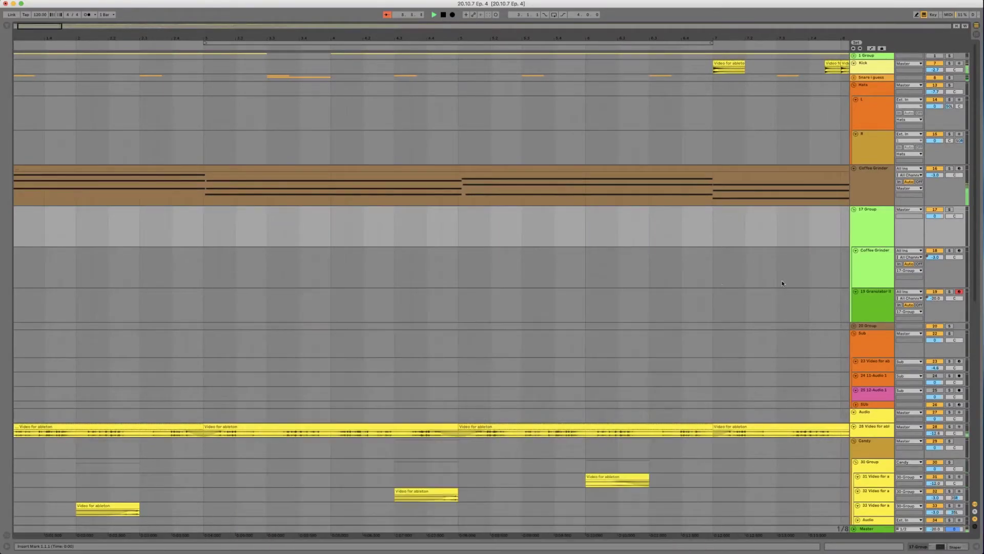
scroll(777, 281, "right", 10)
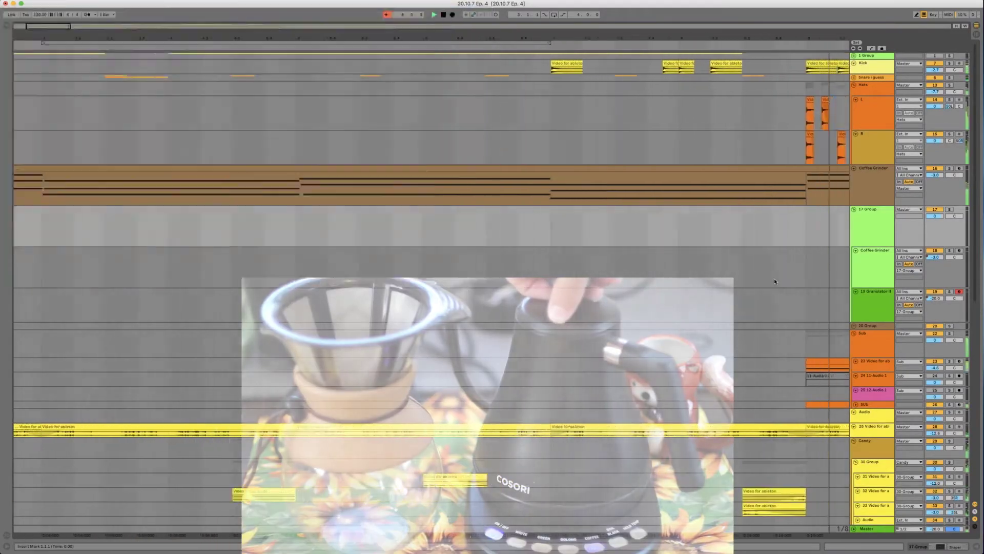
Follow playback of the section from bar 9, examining the kick, hats, Coffee Grinder and sub clips
scroll(774, 281, "down", 3)
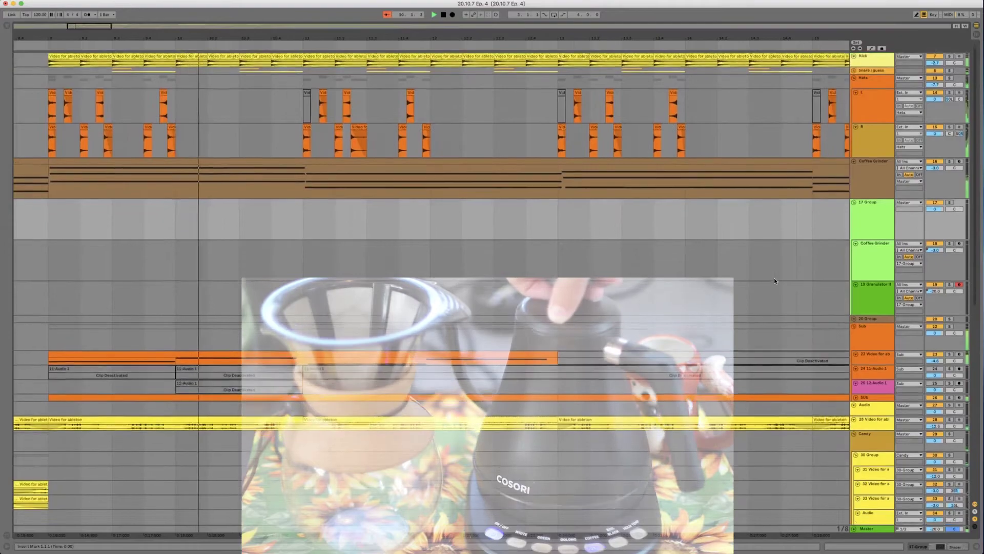
scroll(774, 281, "down", 10)
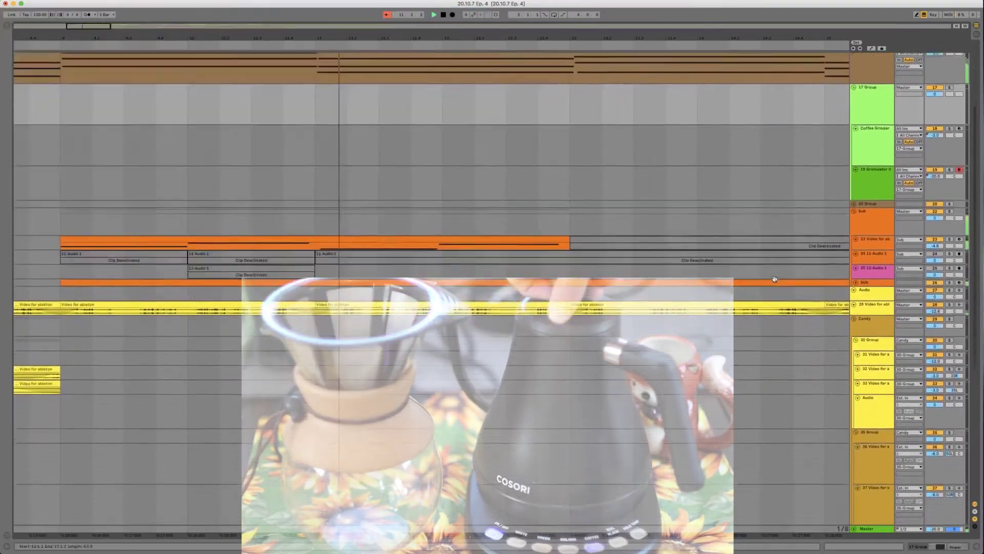
scroll(774, 280, "down", 1)
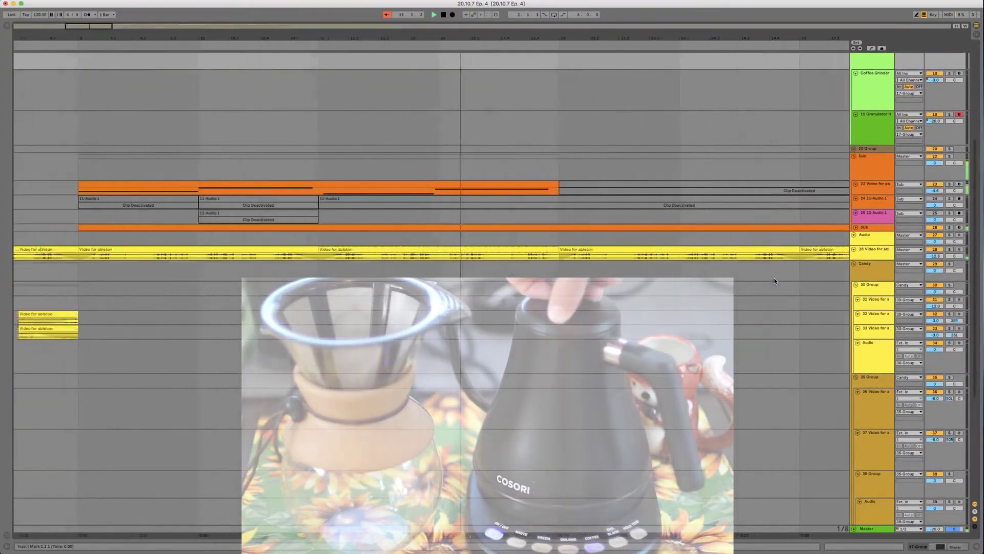
scroll(774, 281, "up", 6)
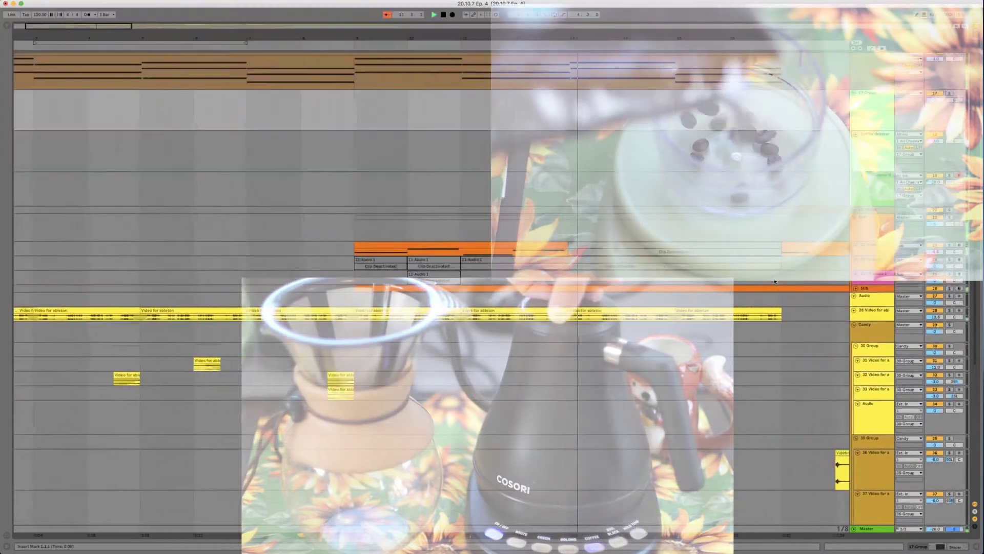
scroll(774, 281, "up", 9)
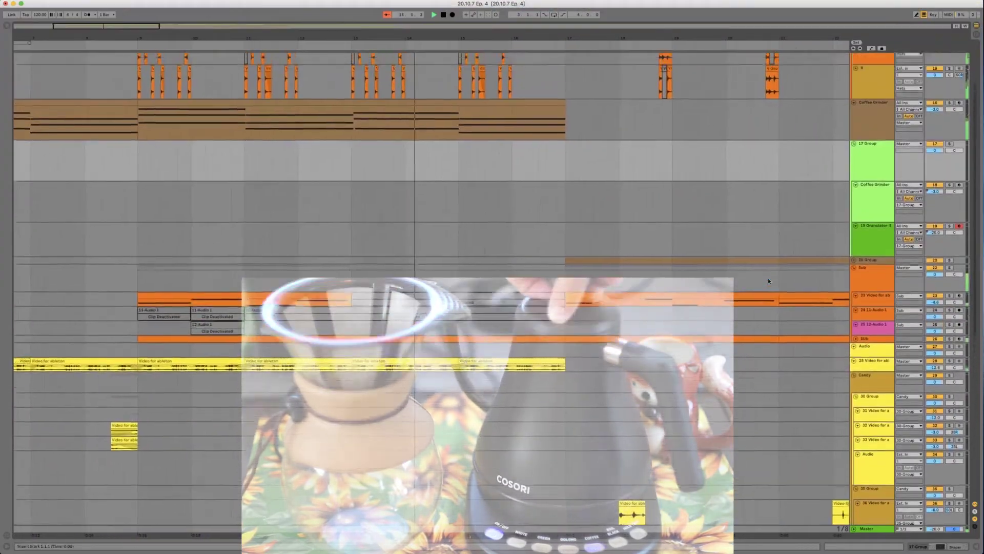
scroll(768, 281, "down", 5)
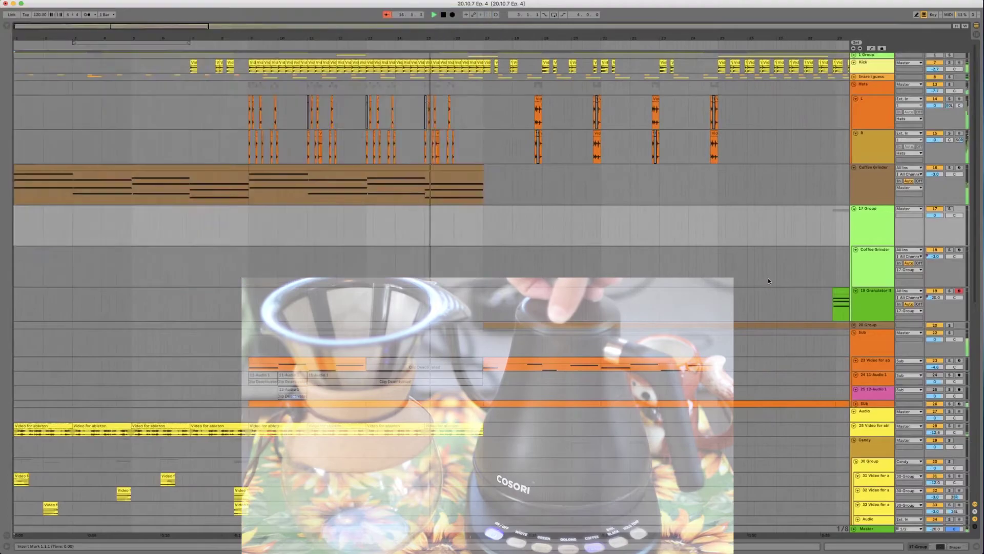
scroll(768, 280, "down", 2)
scroll(768, 281, "down", 12)
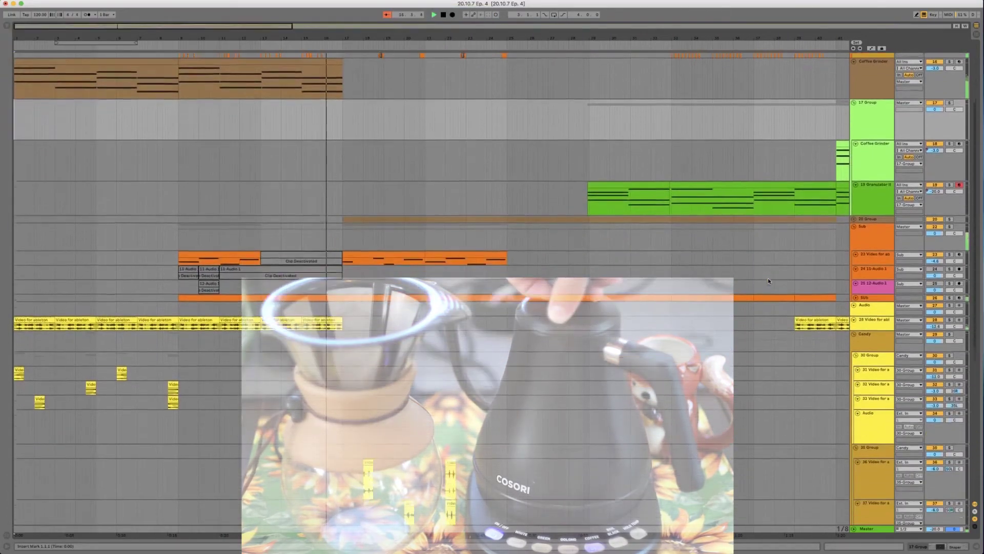
Follow playback through the section after bar 17, checking the sub line, the hats and the 35 Group clips
scroll(768, 278, "down", 3)
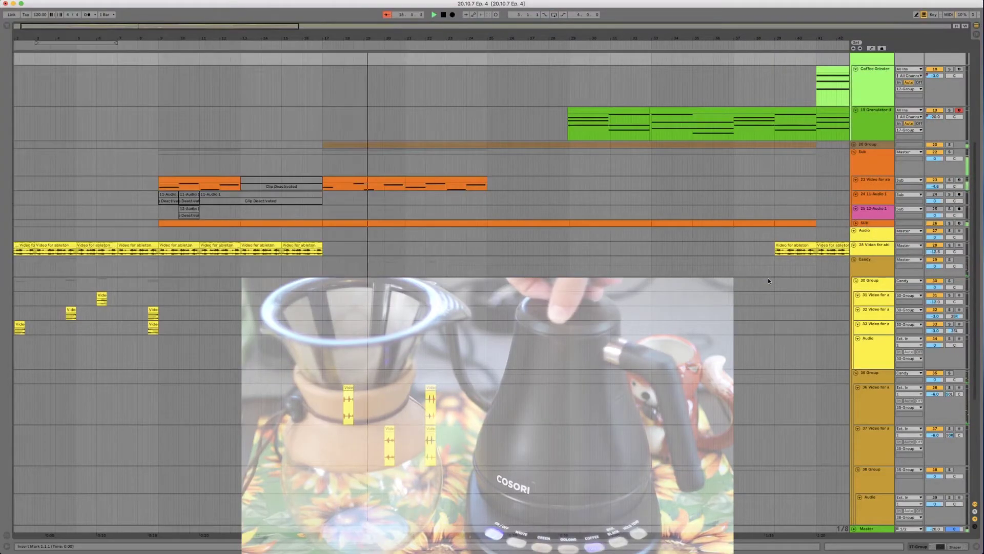
scroll(746, 232, "up", 9)
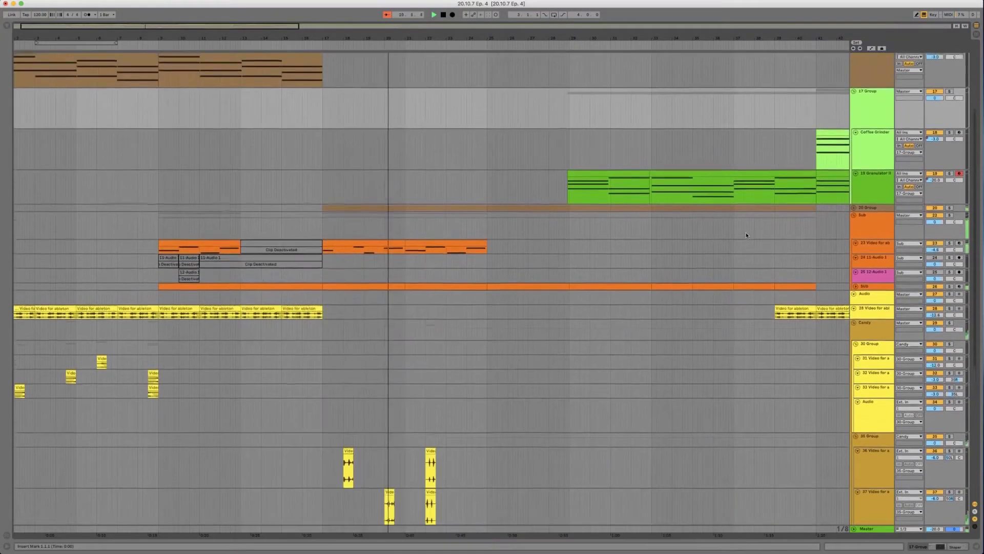
scroll(749, 235, "up", 8)
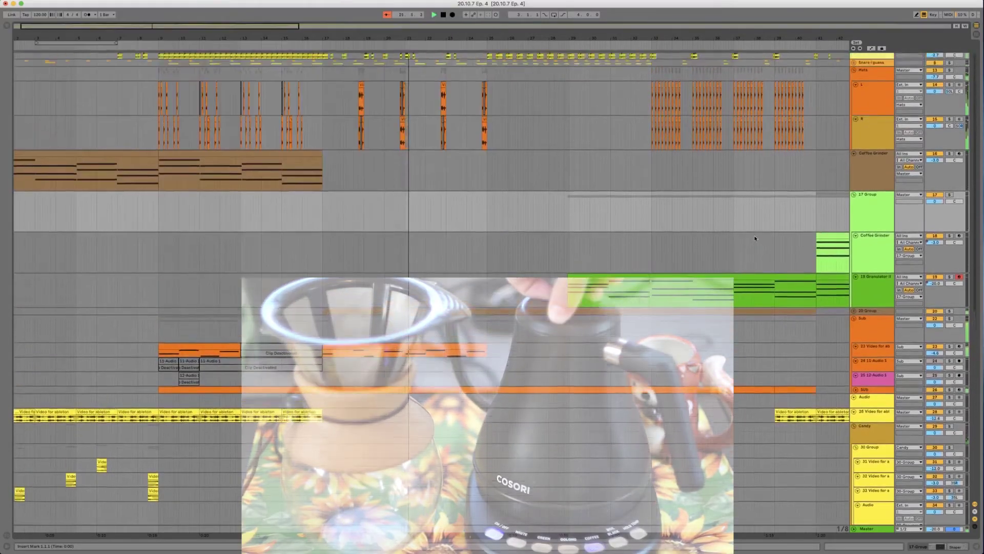
scroll(755, 239, "down", 17)
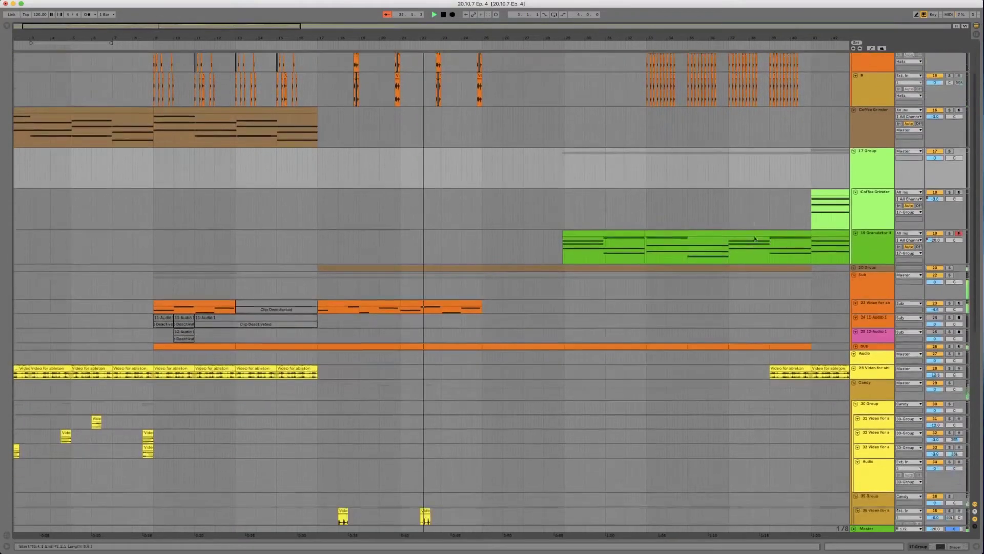
scroll(755, 238, "right", 3)
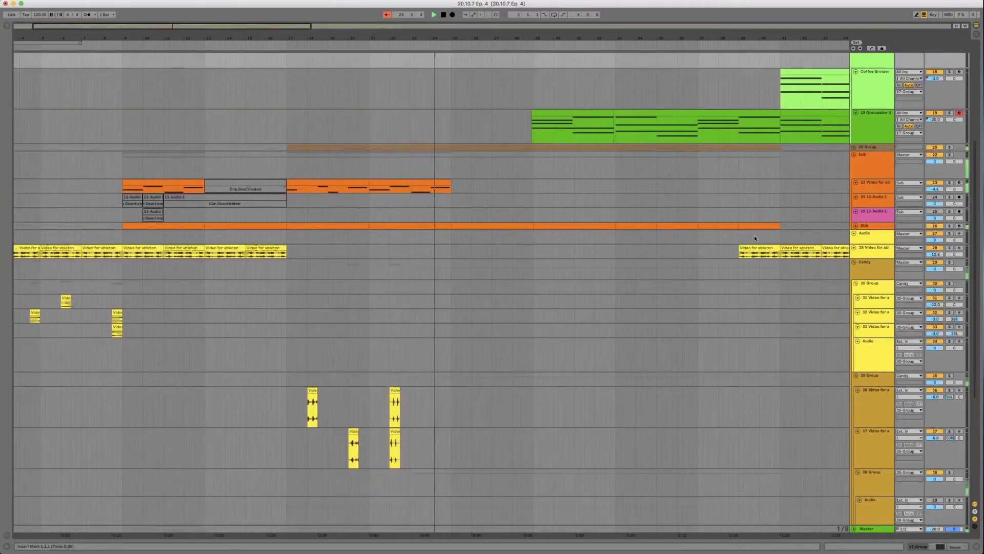
Follow playback of the lower tracks from about bar 25, examining the Clicky tick part and the long yellow clip on the last audio track
scroll(755, 239, "down", 14)
scroll(754, 238, "right", 3)
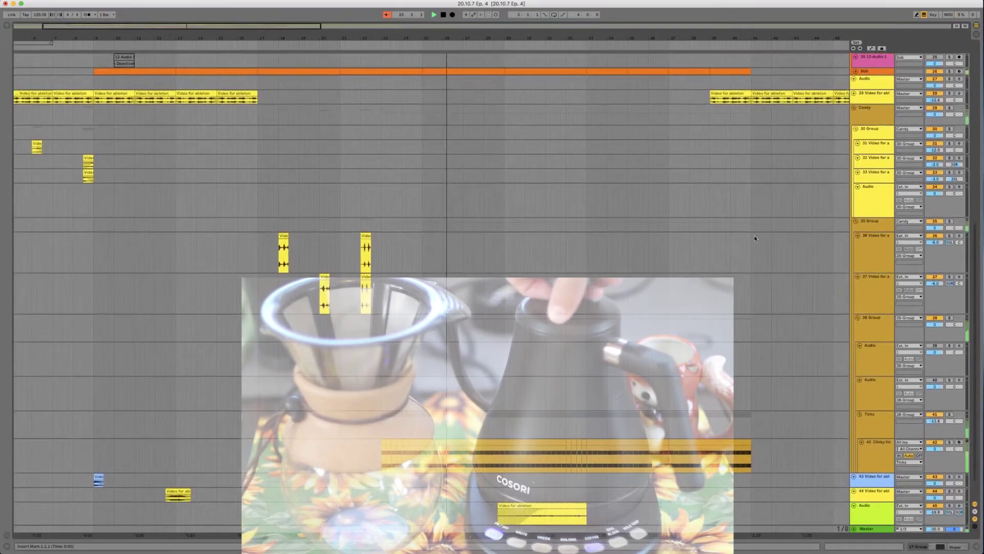
scroll(755, 238, "up", 3)
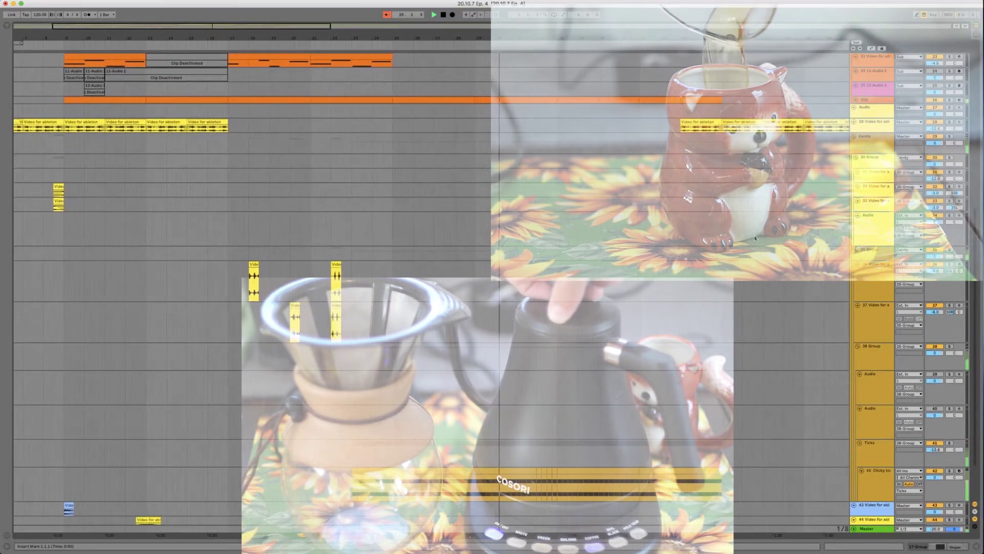
scroll(755, 238, "down", 1)
scroll(755, 238, "down", 1)
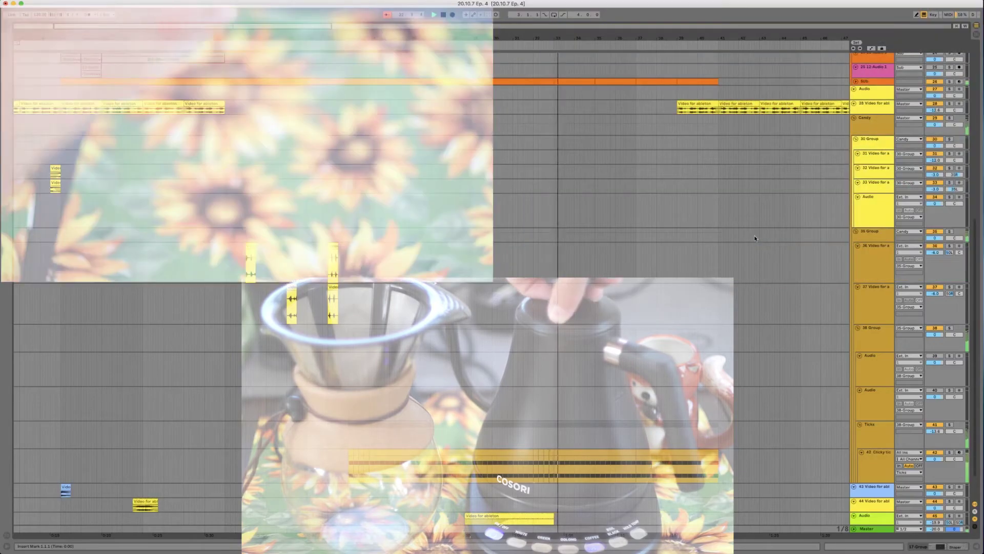
scroll(755, 238, "up", 1)
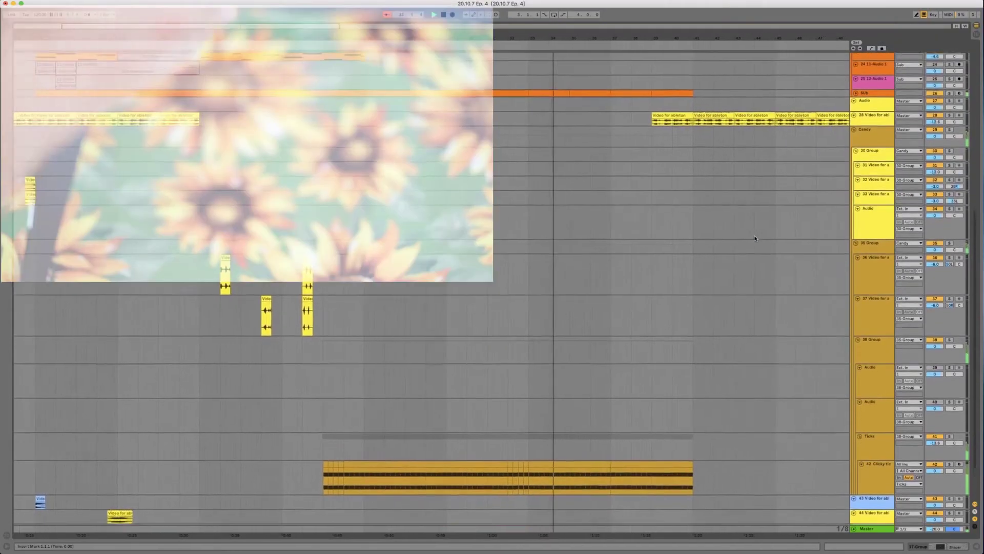
scroll(755, 238, "down", 5)
scroll(755, 238, "up", 5)
scroll(755, 237, "up", 8)
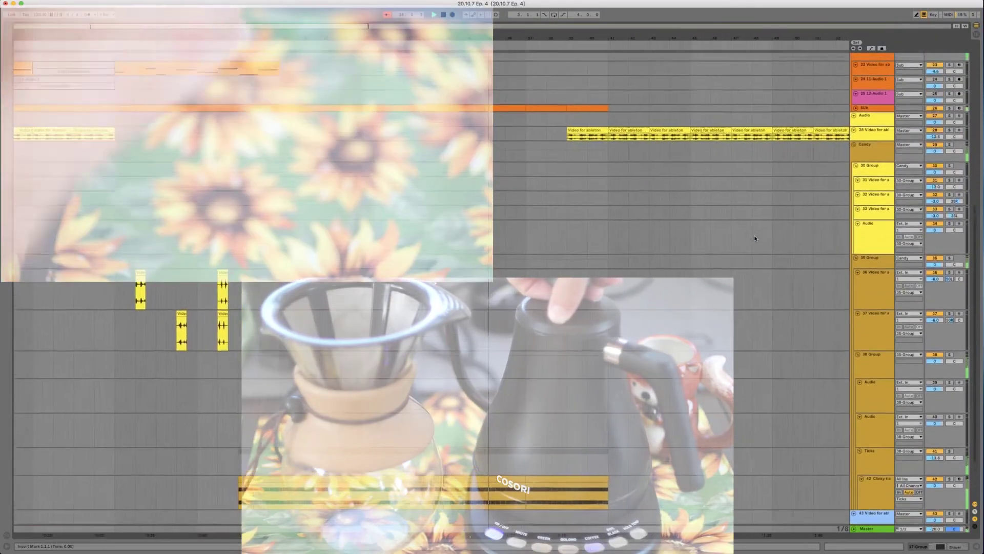
Follow playback into the closing section from bar 41, examining the Coffee Grinder and Granulator clips in the 17 Group
scroll(753, 237, "up", 6)
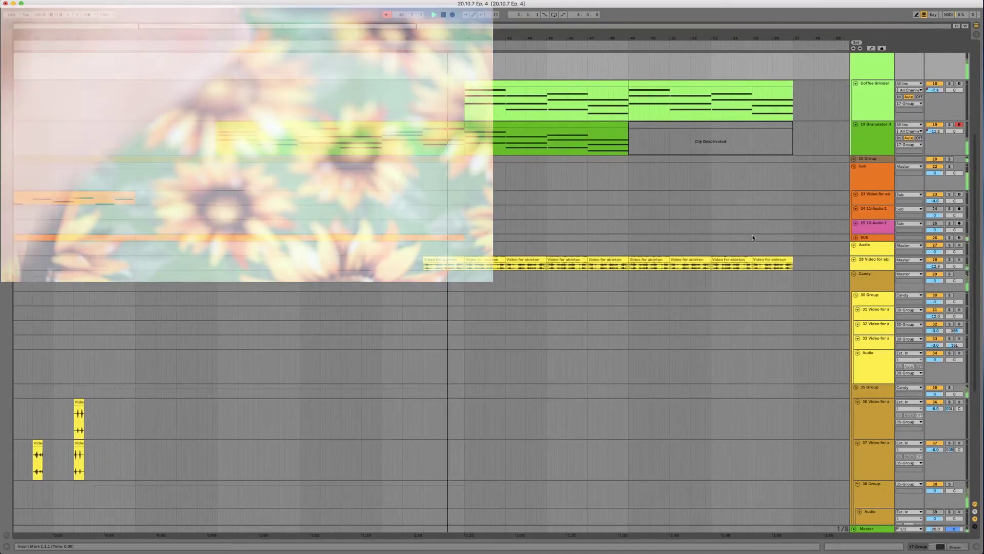
scroll(753, 238, "up", 3)
scroll(753, 237, "up", 2)
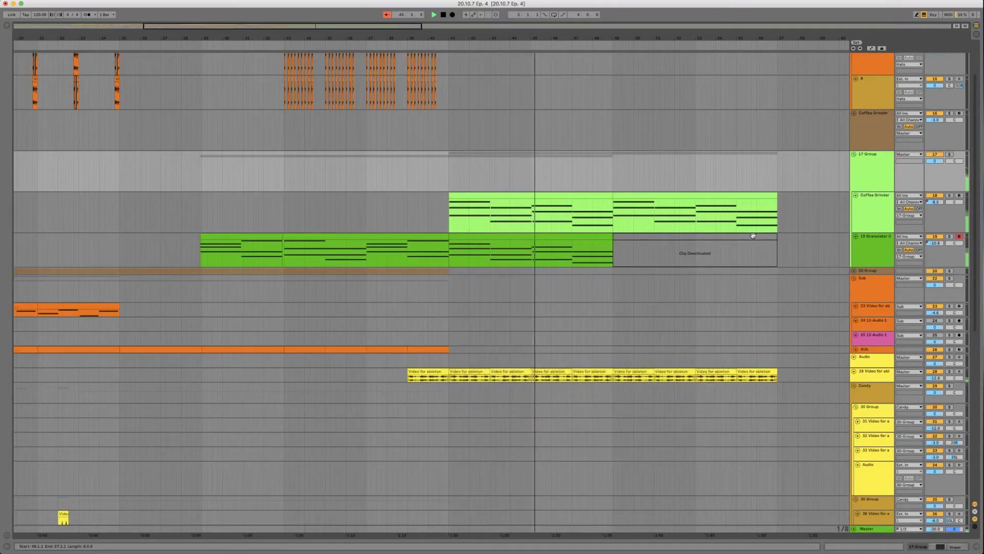
scroll(753, 235, "up", 3)
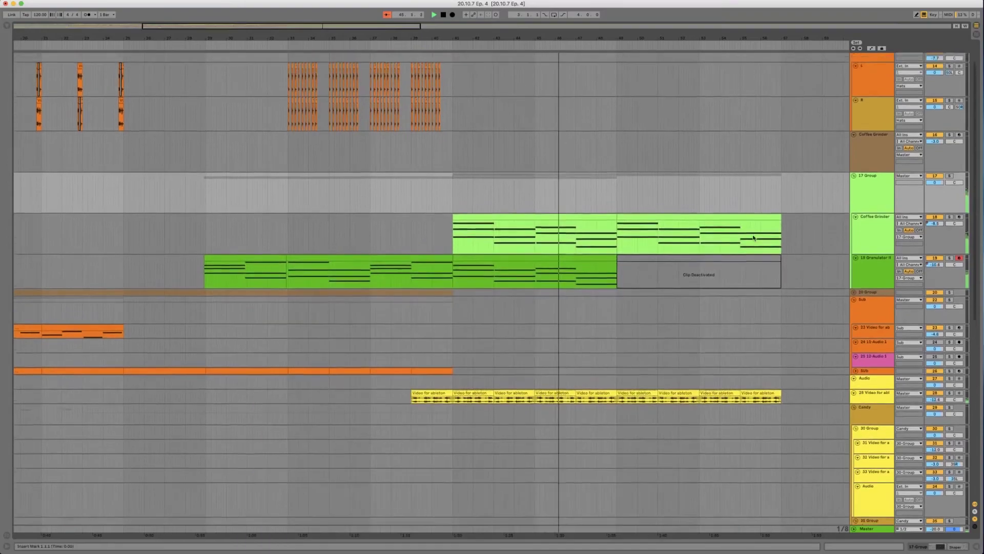